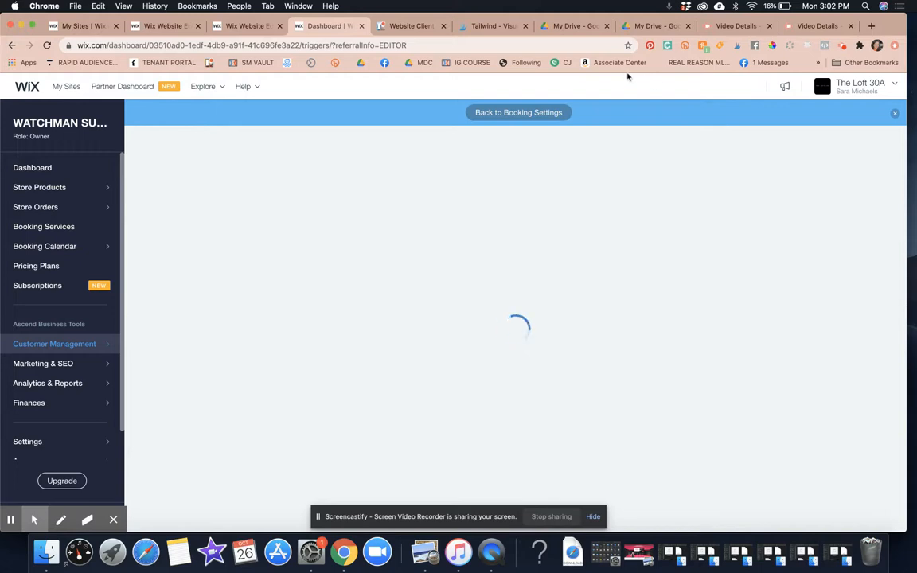
Step: Switch to the Website Client Tutorials board in Trello and review the cards in the BOOKINGS list
click(412, 26)
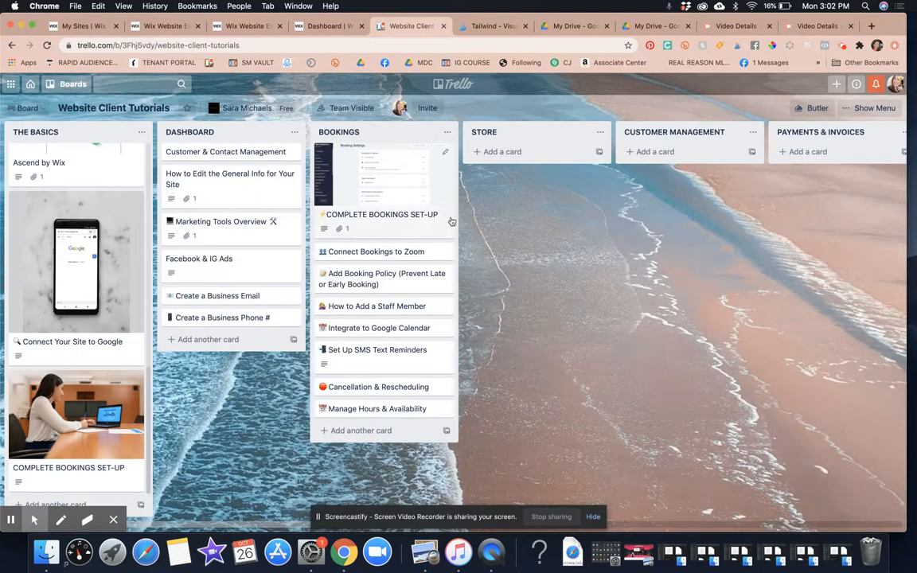
scroll(107, 257, left, 5)
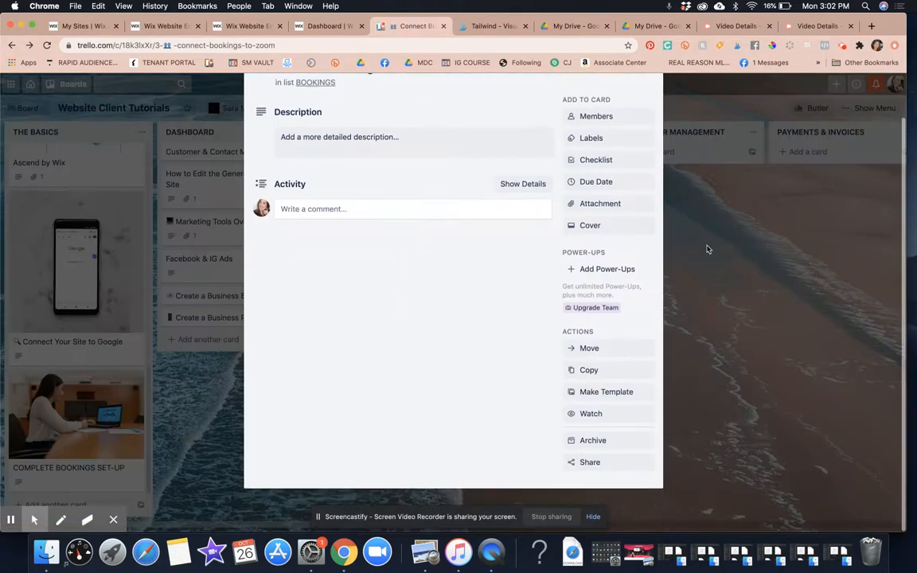
click(707, 249)
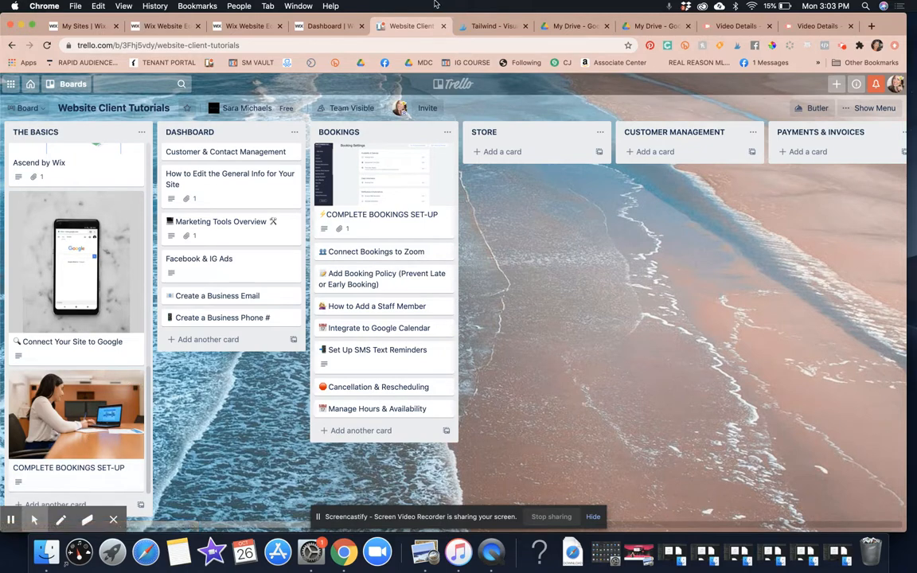
Step: Return to the Wix site dashboard and open the Booking Services page
click(160, 26)
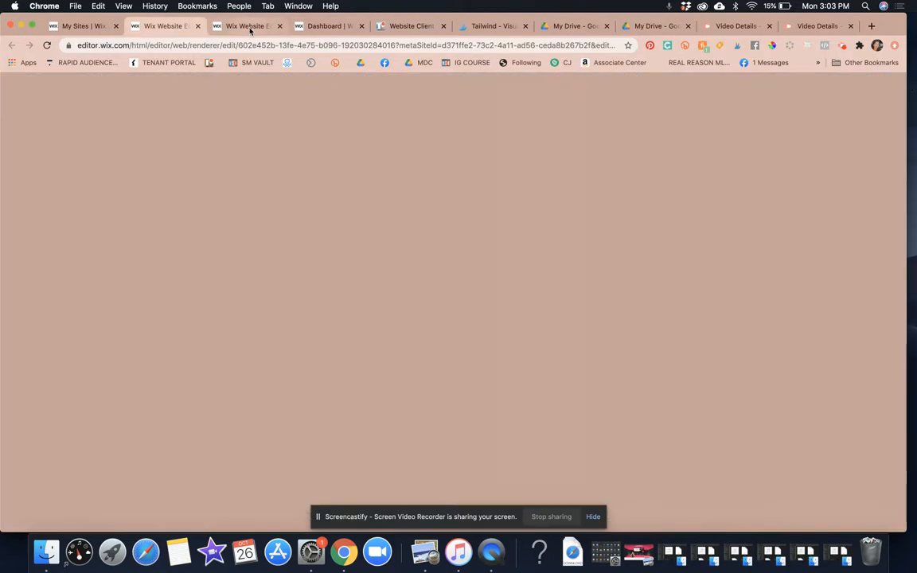
click(249, 27)
click(328, 26)
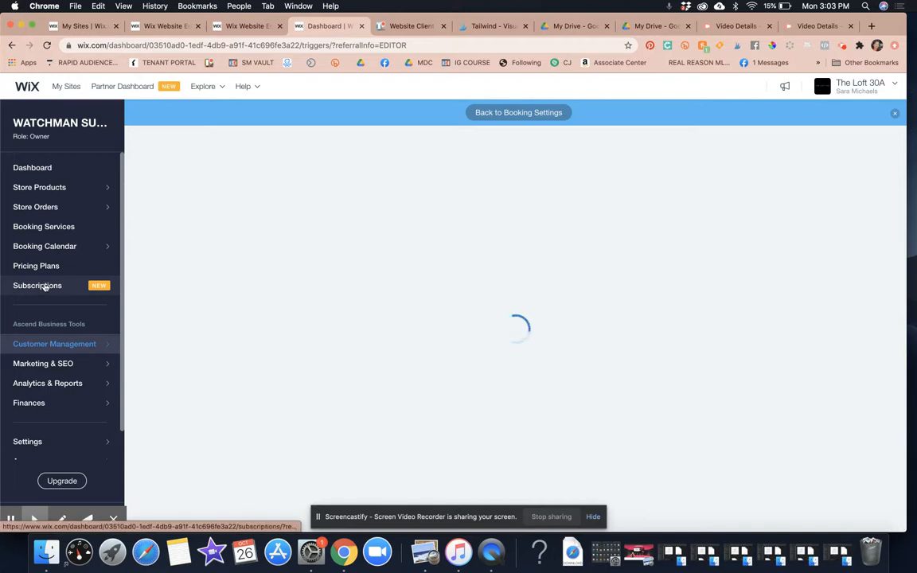
click(66, 228)
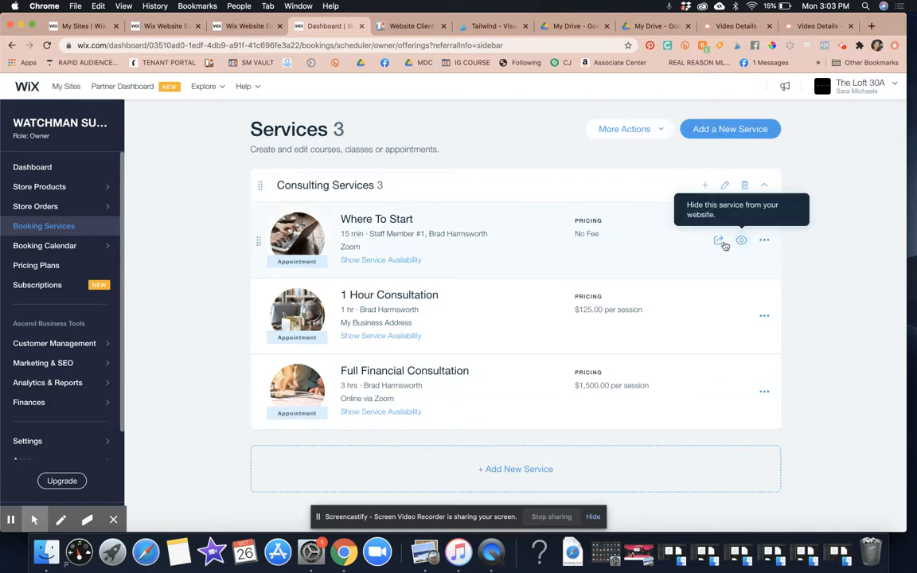
Step: Examine the edit and share options of the Where To Start service and the additional actions for all services
click(764, 242)
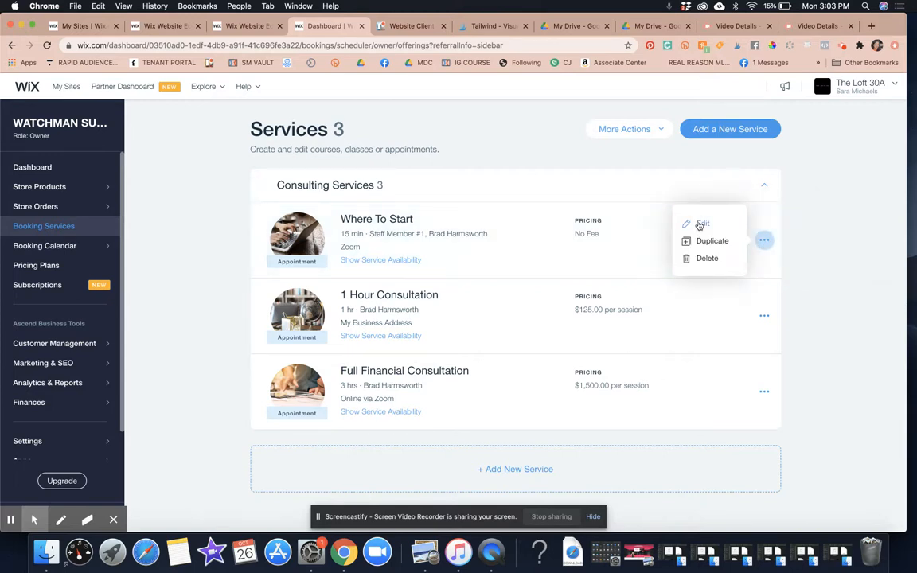
click(849, 237)
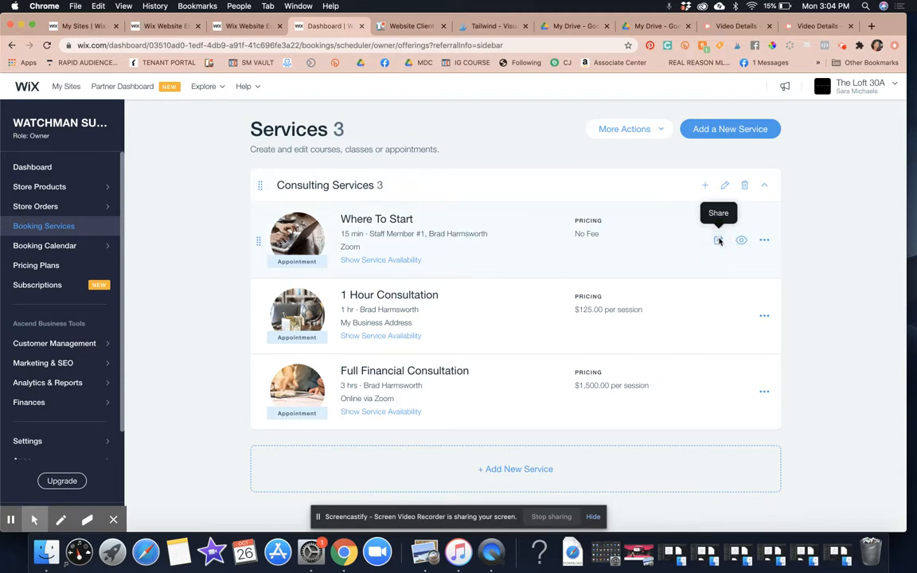
click(718, 241)
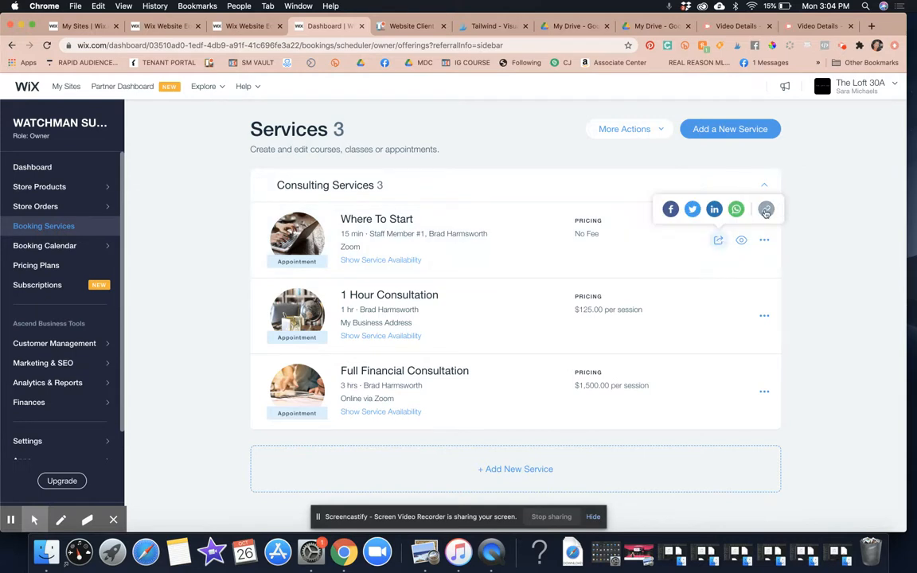
click(824, 243)
click(648, 135)
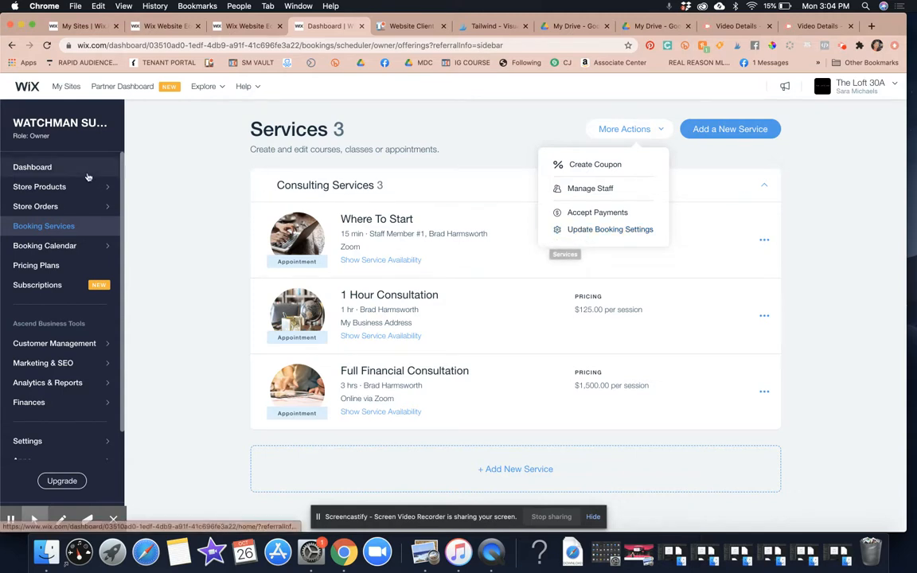
Step: Open the Booking Calendar and examine its additional options, such as Google Calendar sync and work hours
click(48, 246)
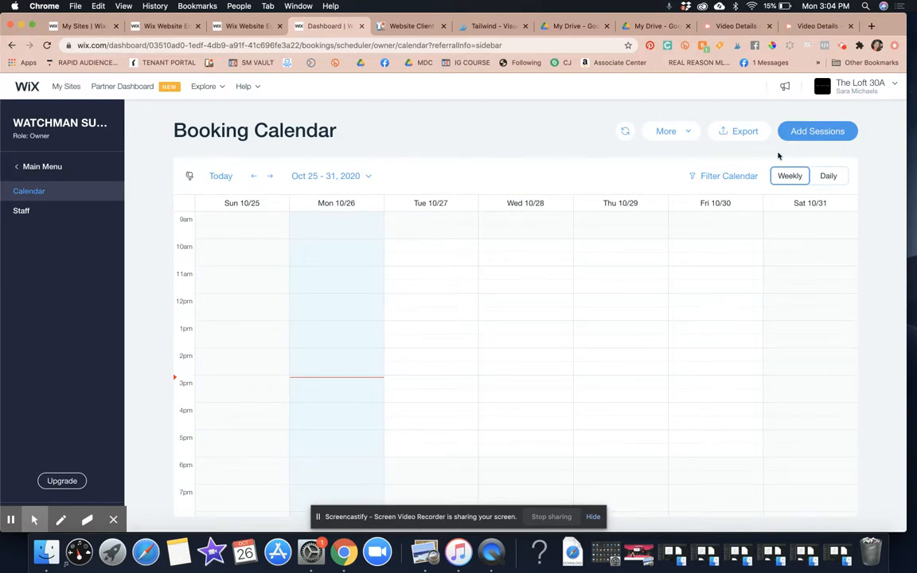
click(686, 133)
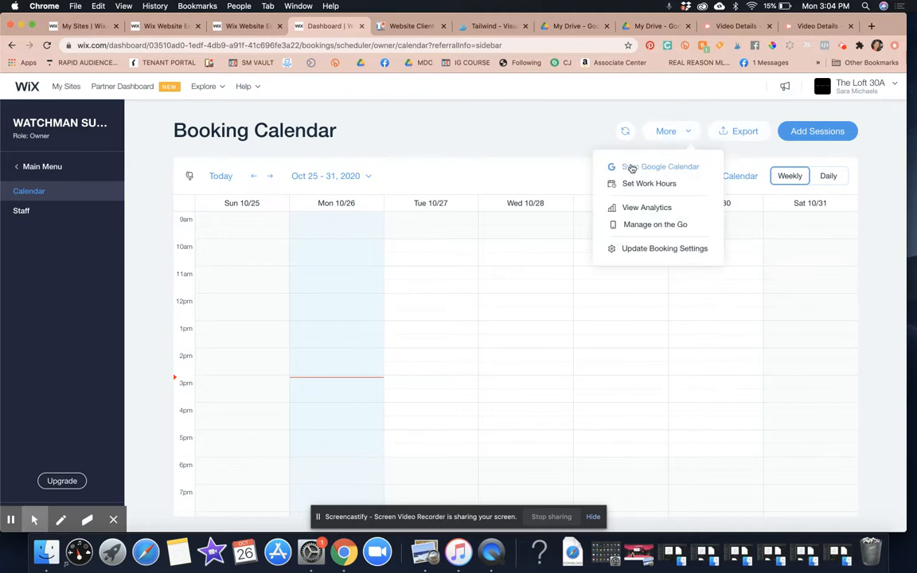
click(672, 132)
click(681, 134)
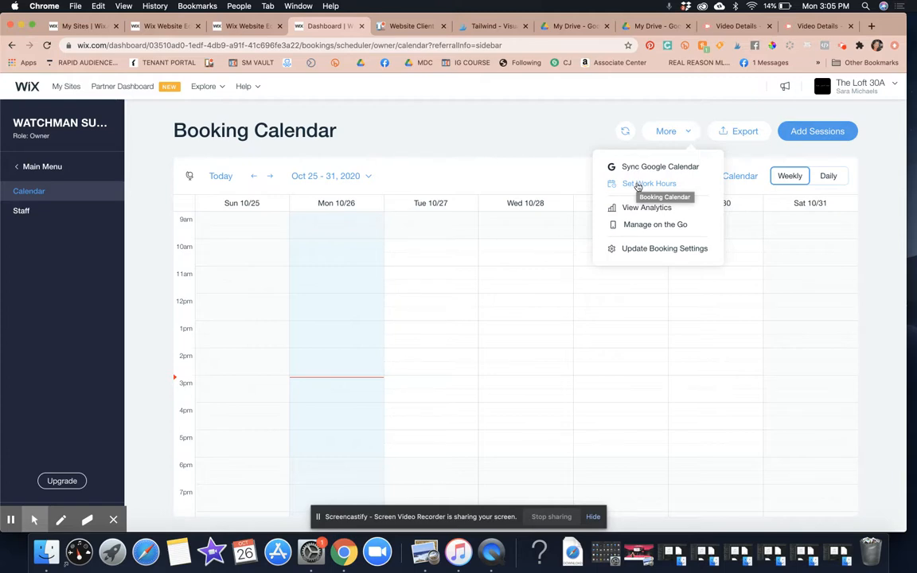
Step: Look up the Download the Wix Mobile App card on the Trello board, and return to the Wix booking calendar
click(410, 25)
scroll(85, 267, up, 10)
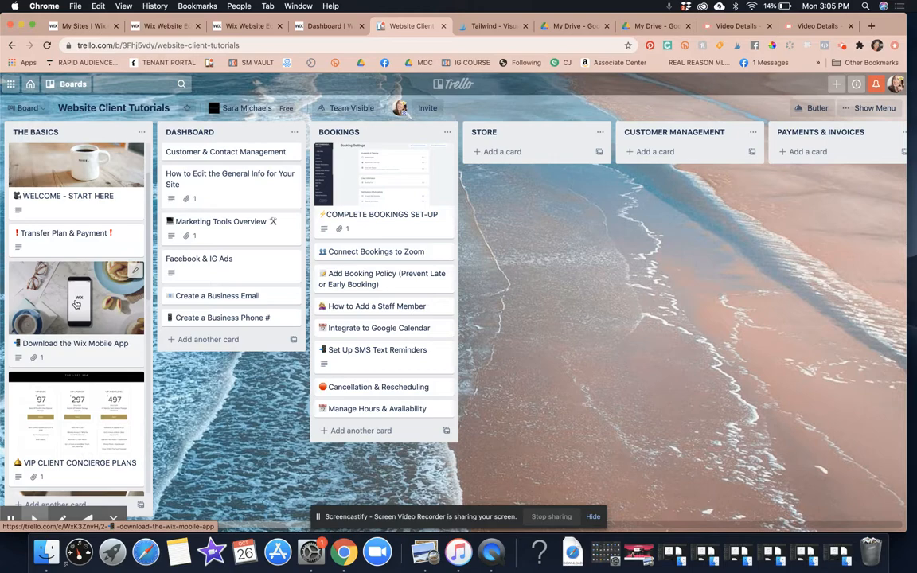
click(308, 28)
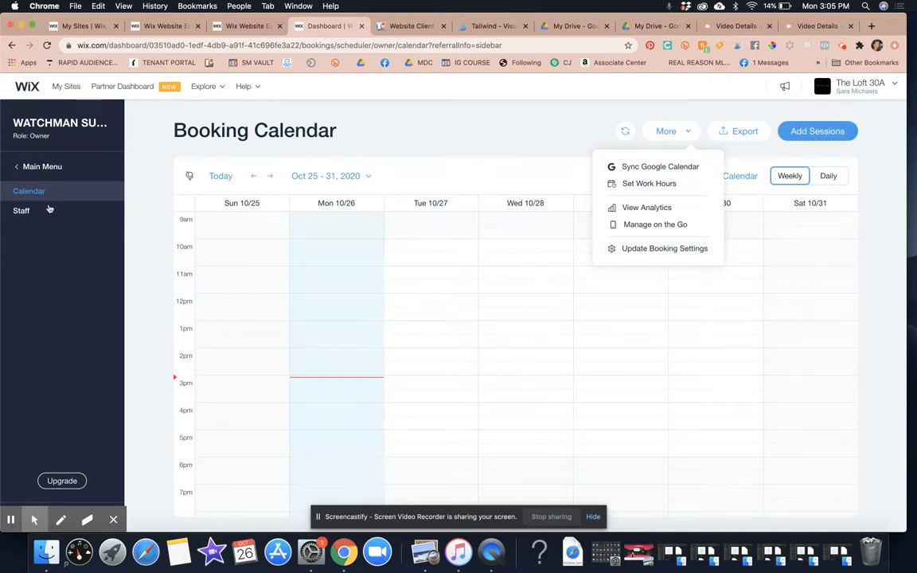
Step: Open the Staff page, examine the hours options in the second staff member's profile, and return to the staff list
click(21, 211)
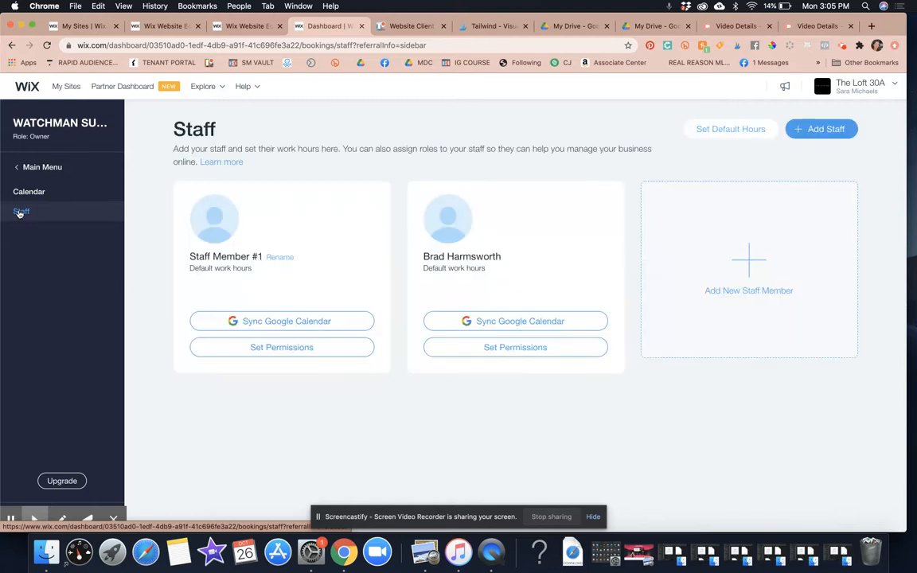
mouse_move(477, 202)
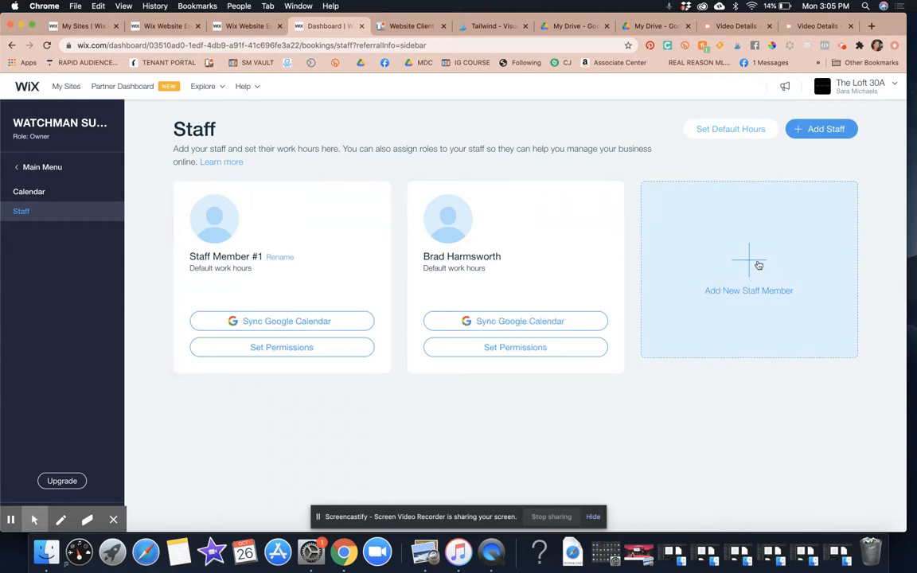
click(595, 207)
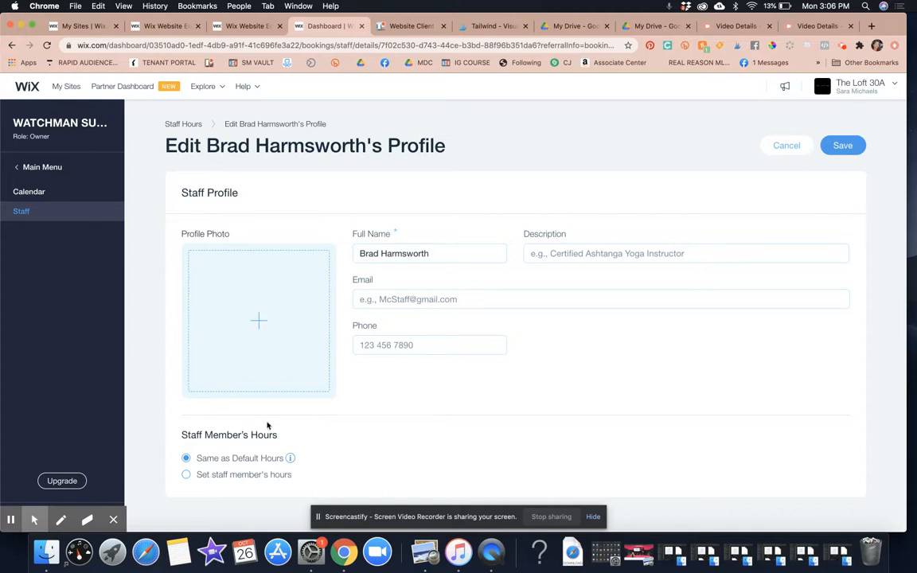
drag(182, 434, 292, 467)
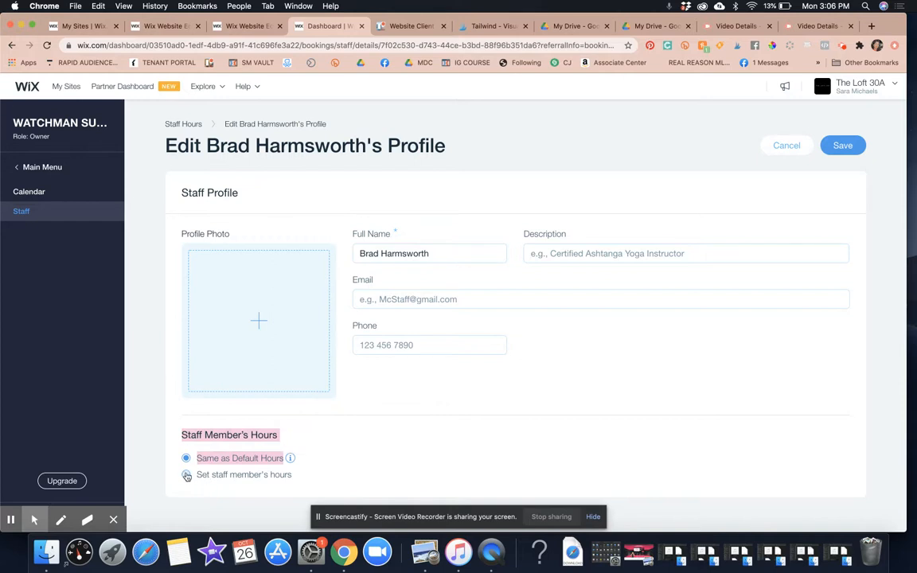
click(192, 125)
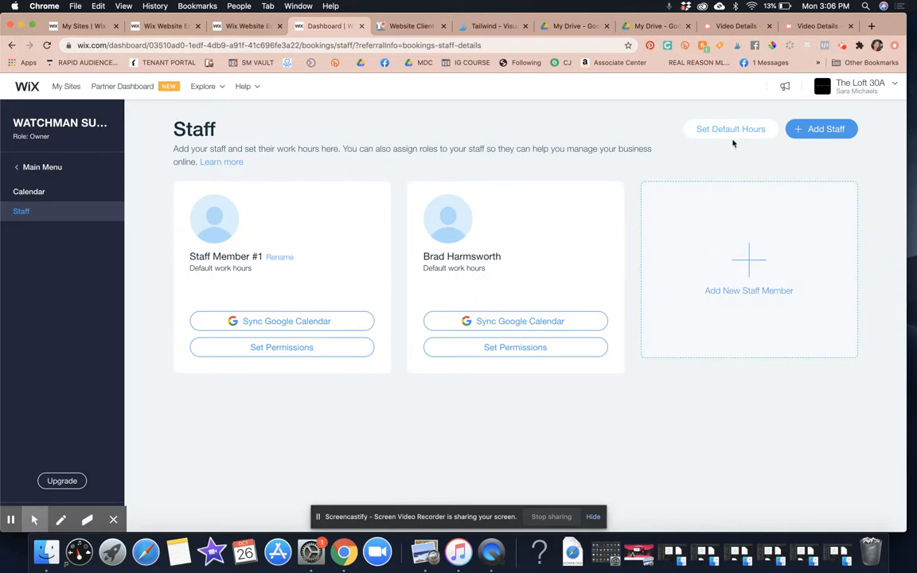
Step: Open Booking Settings from the main dashboard navigation and open the Appointment Time Slots rules for editing
click(28, 167)
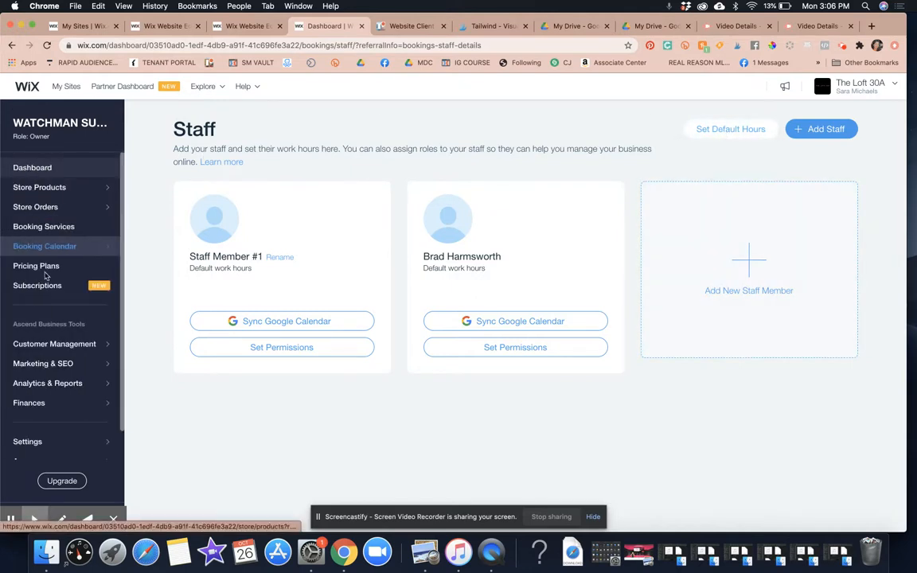
scroll(57, 312, down, 2)
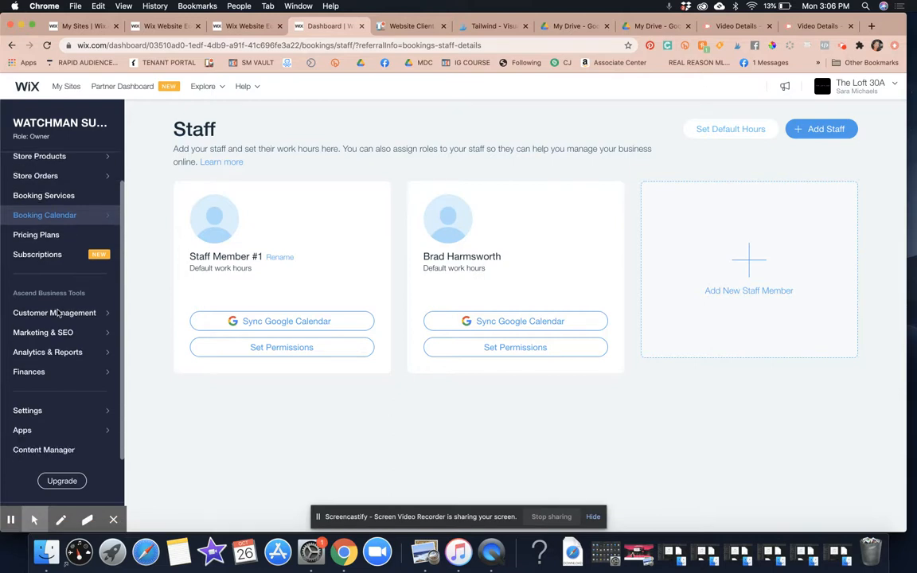
mouse_move(57, 314)
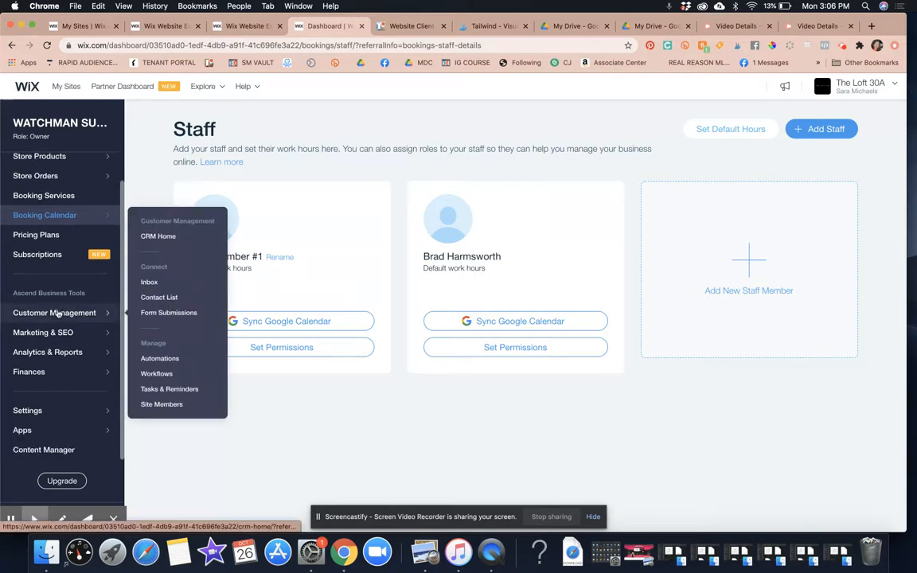
mouse_move(35, 412)
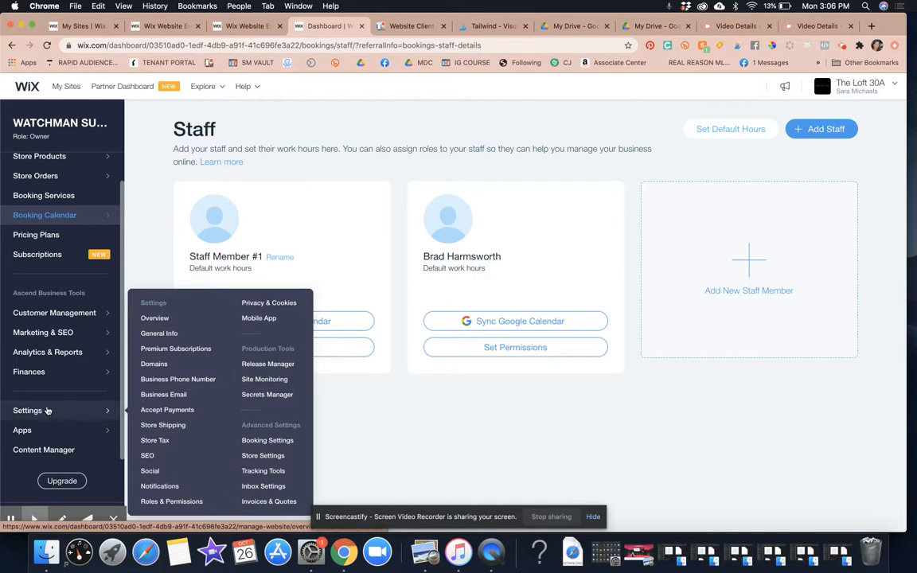
click(272, 442)
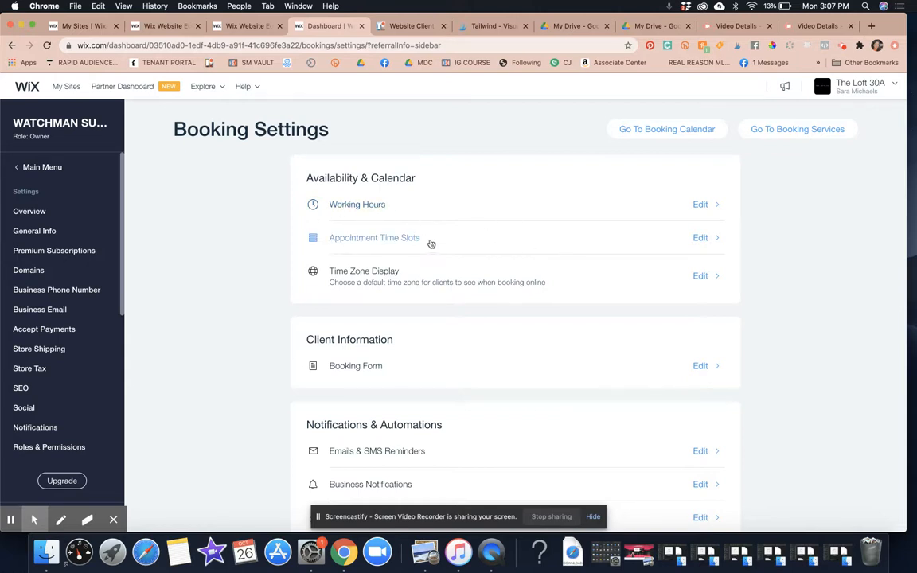
click(701, 237)
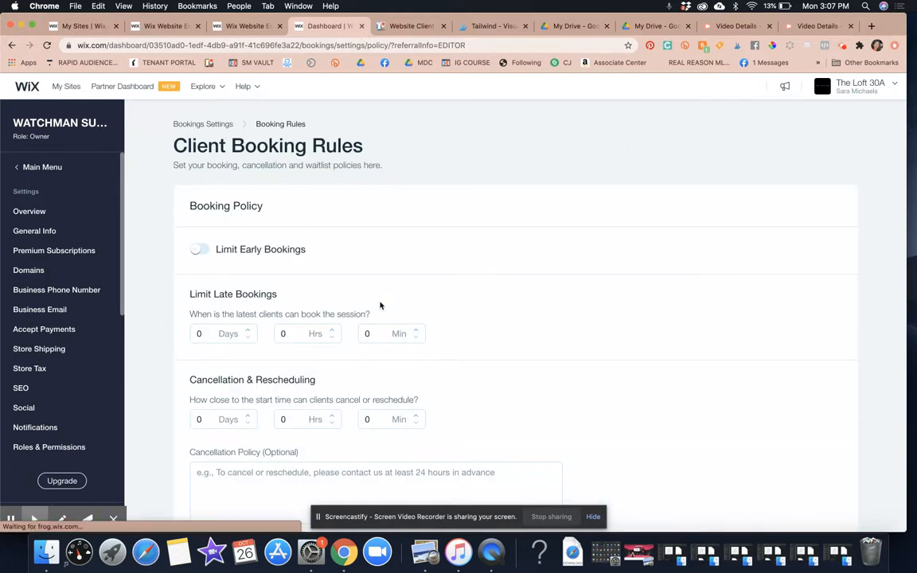
scroll(379, 303, up, 10)
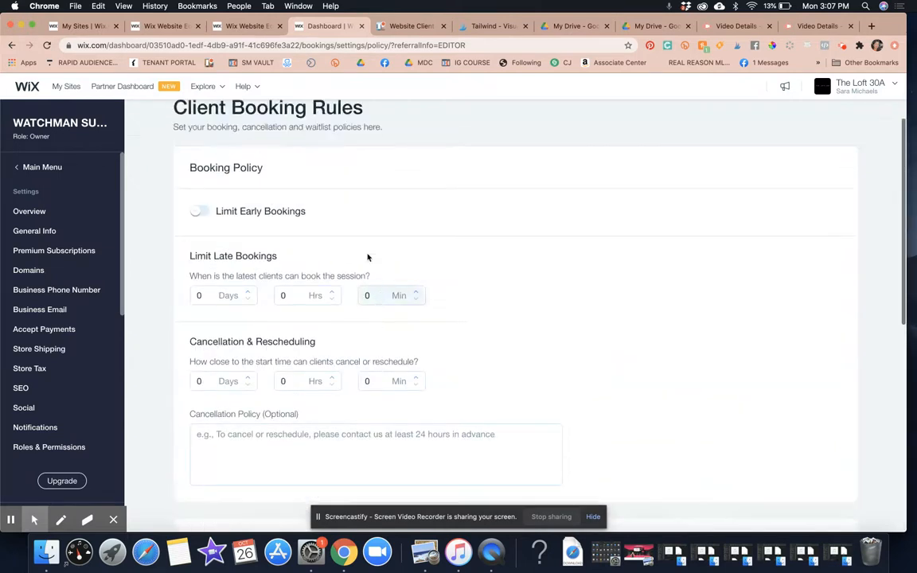
Step: Try the Limit Early Bookings option in the Booking Policy and switch it back off
scroll(367, 257, up, 1)
click(199, 249)
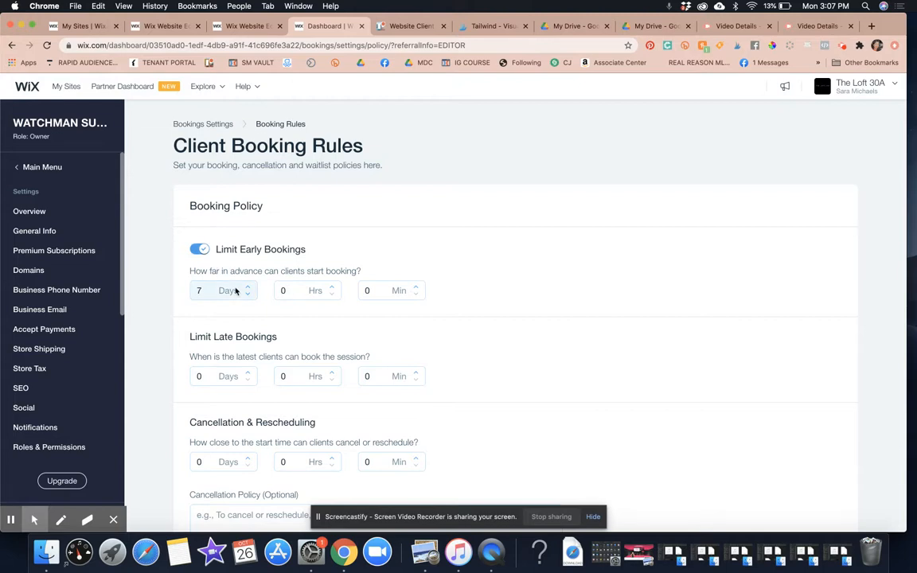
click(202, 252)
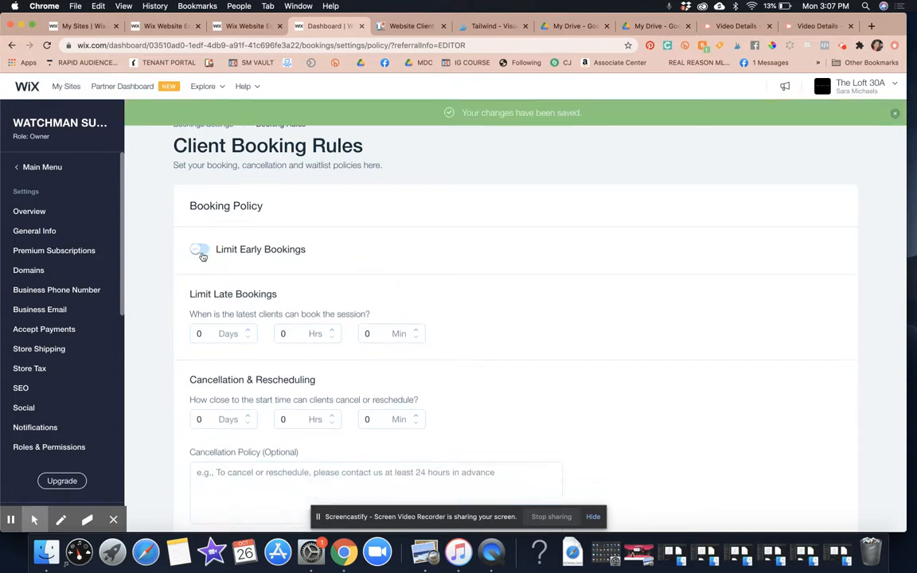
Step: Try out different day values for the Limit Late Bookings rule and return it to 0 days
click(190, 291)
drag(190, 291, 297, 297)
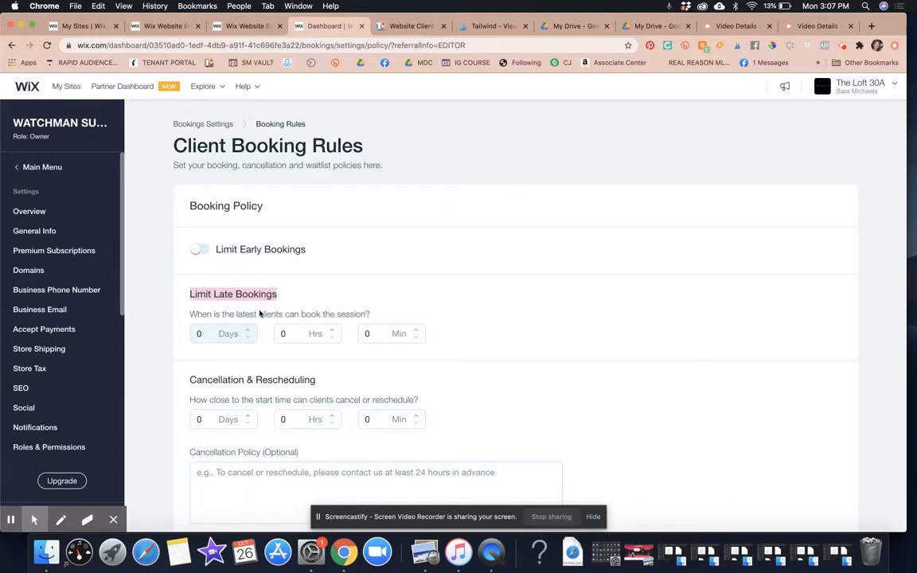
drag(280, 307, 177, 297)
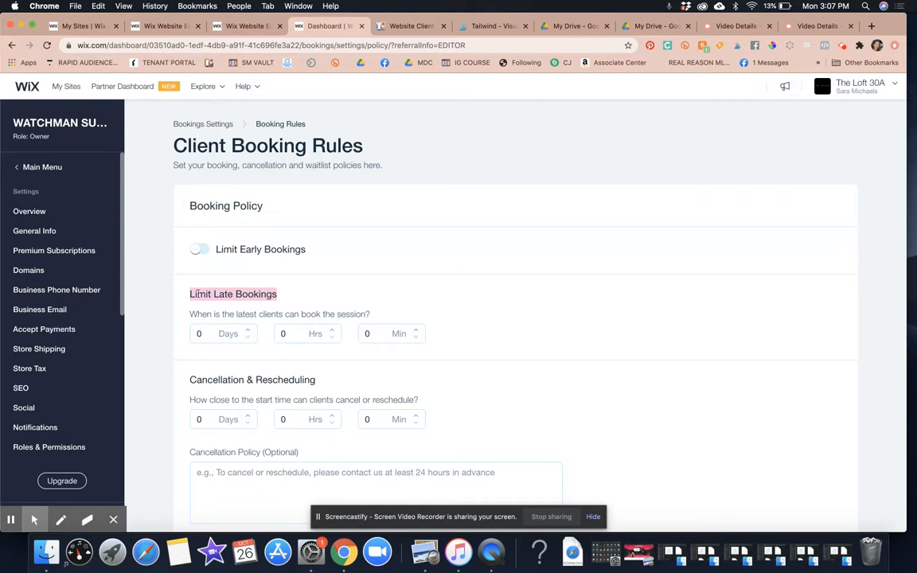
click(248, 330)
click(248, 330)
click(248, 330)
click(248, 329)
click(247, 339)
click(248, 330)
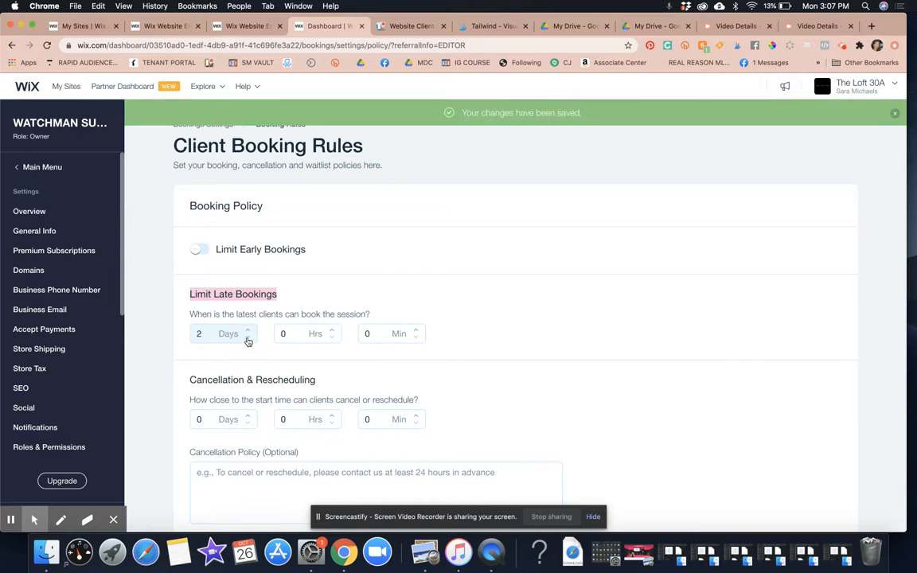
click(248, 331)
click(247, 330)
click(248, 330)
click(247, 338)
click(248, 338)
click(248, 338)
click(247, 338)
click(248, 338)
click(248, 338)
click(247, 338)
click(311, 305)
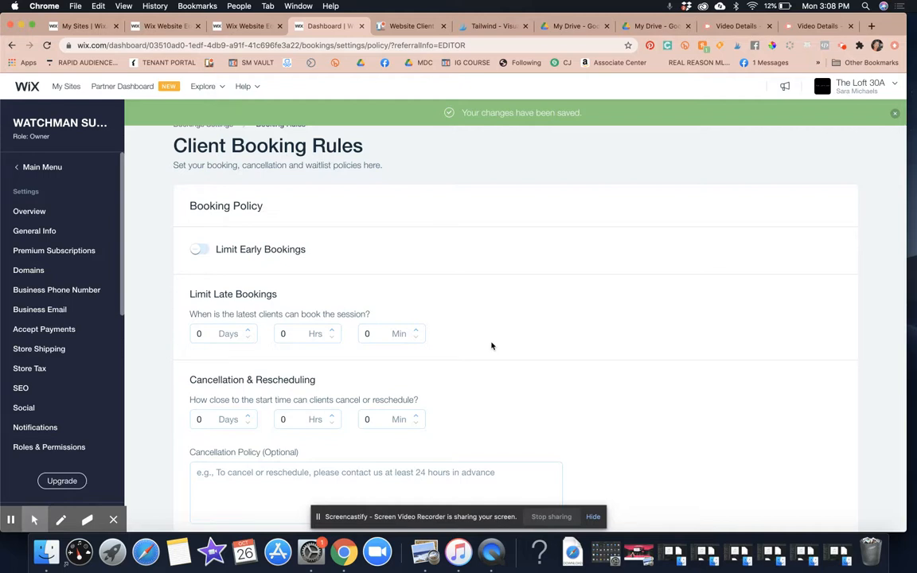
Step: Examine the Cancellation & Rescheduling rules and the optional Cancellation Policy text field
scroll(491, 345, down, 3)
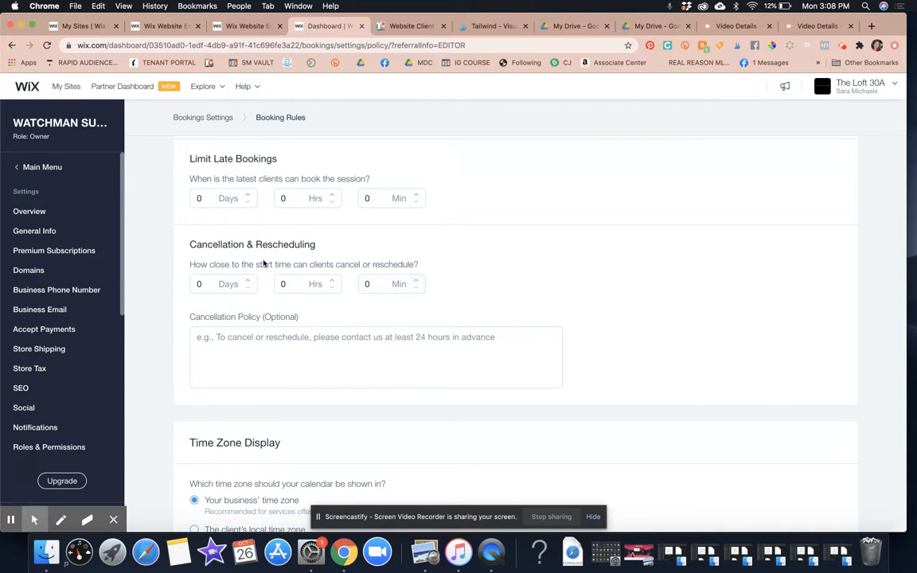
click(417, 348)
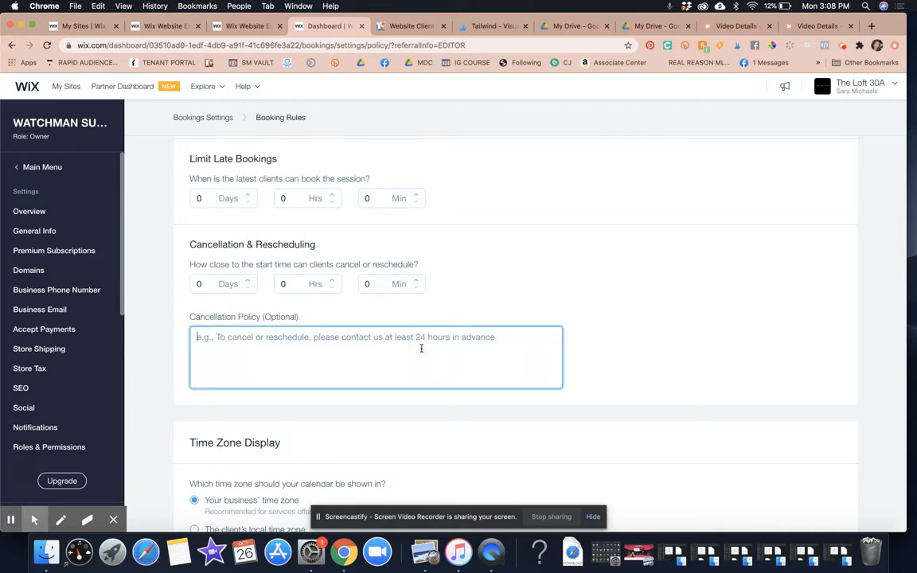
scroll(421, 348, down, 5)
scroll(420, 348, up, 5)
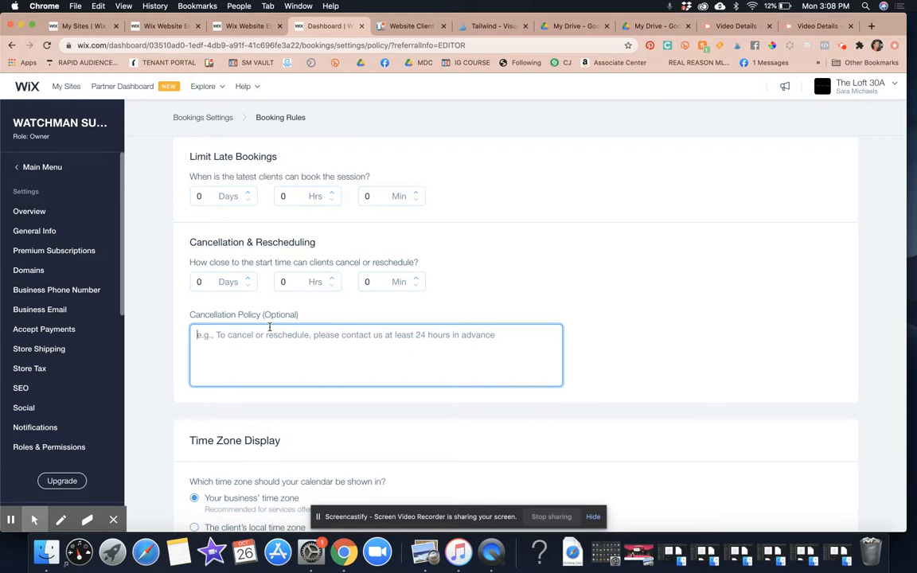
scroll(606, 302, down, 5)
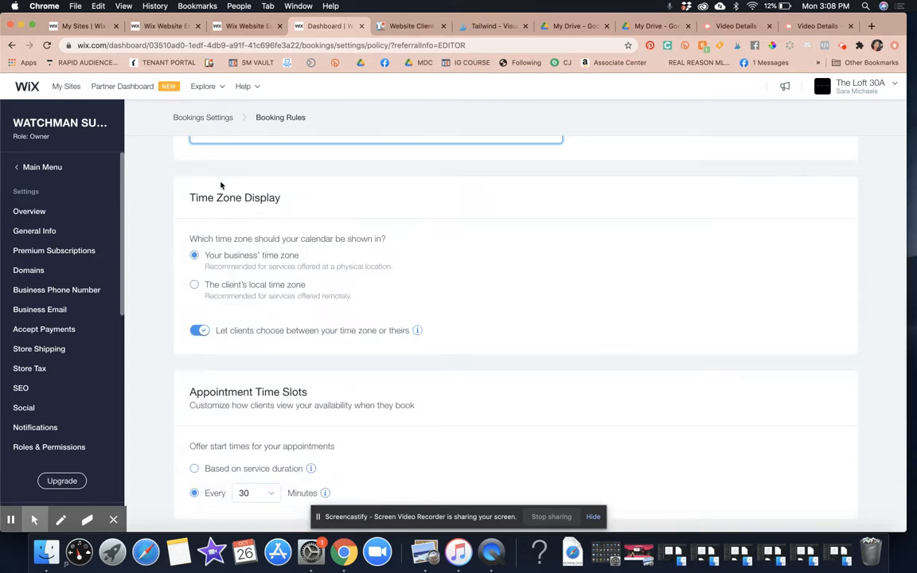
Step: Set the Time Zone Display so the calendar is shown in the client's local time zone
drag(183, 195, 338, 206)
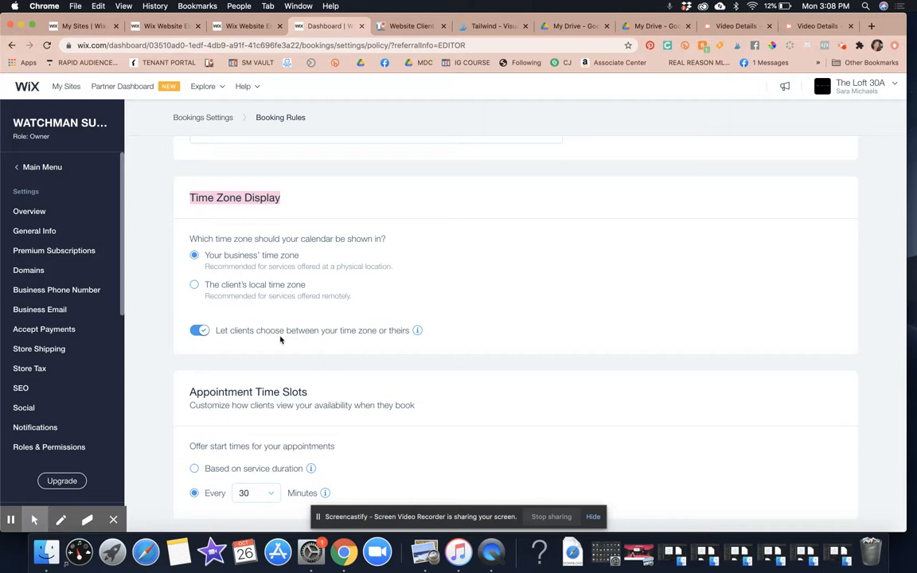
click(194, 286)
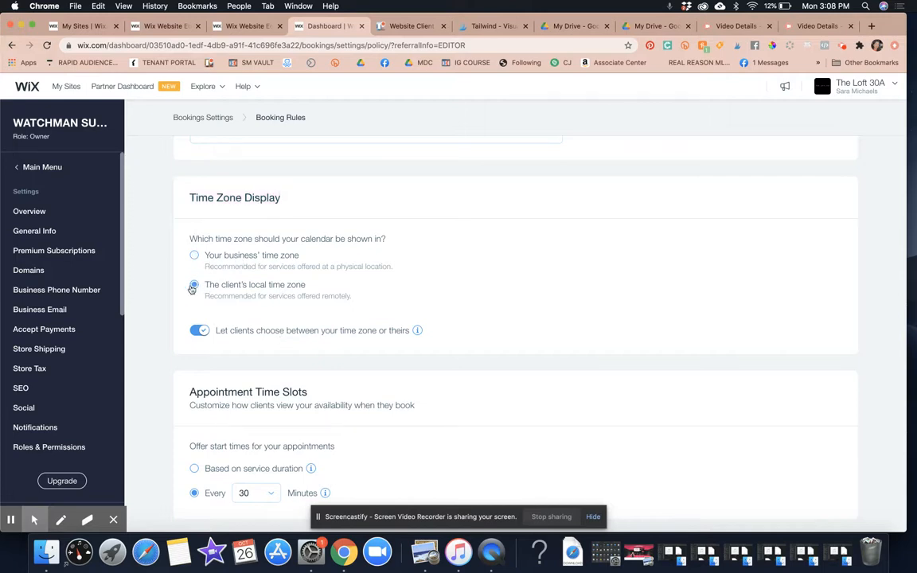
drag(201, 287, 317, 293)
drag(201, 294, 397, 308)
click(410, 309)
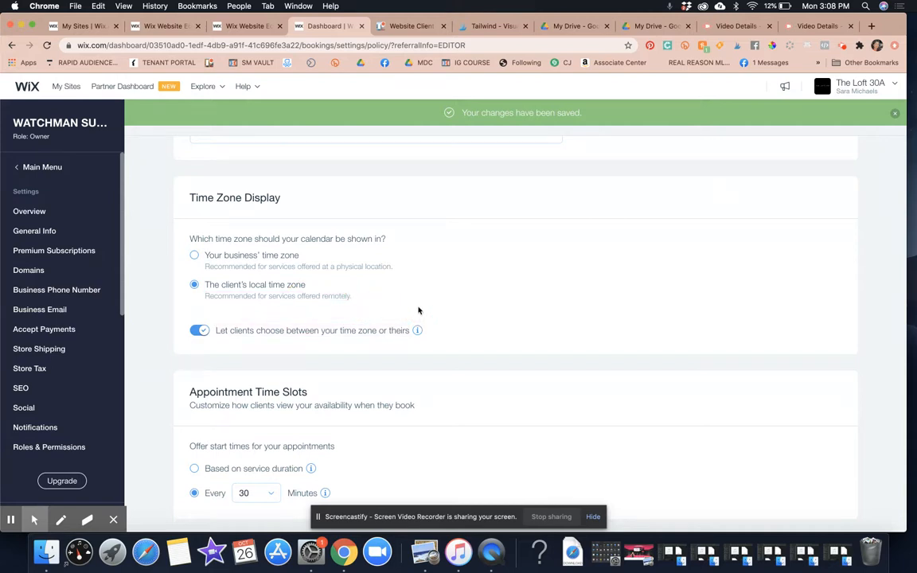
Step: Try switching off the option that lets clients choose between time zones, and switch it back on
click(200, 332)
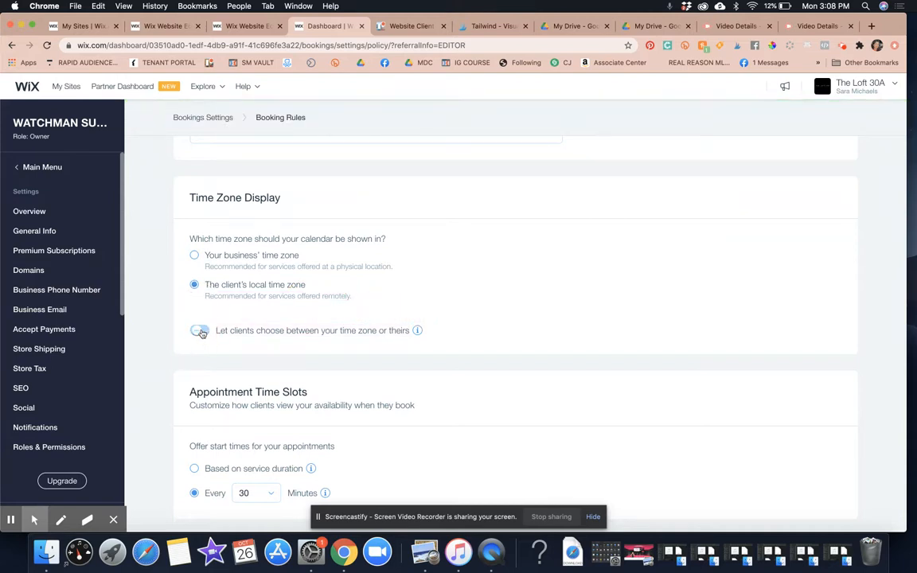
click(201, 334)
click(200, 333)
mouse_move(418, 331)
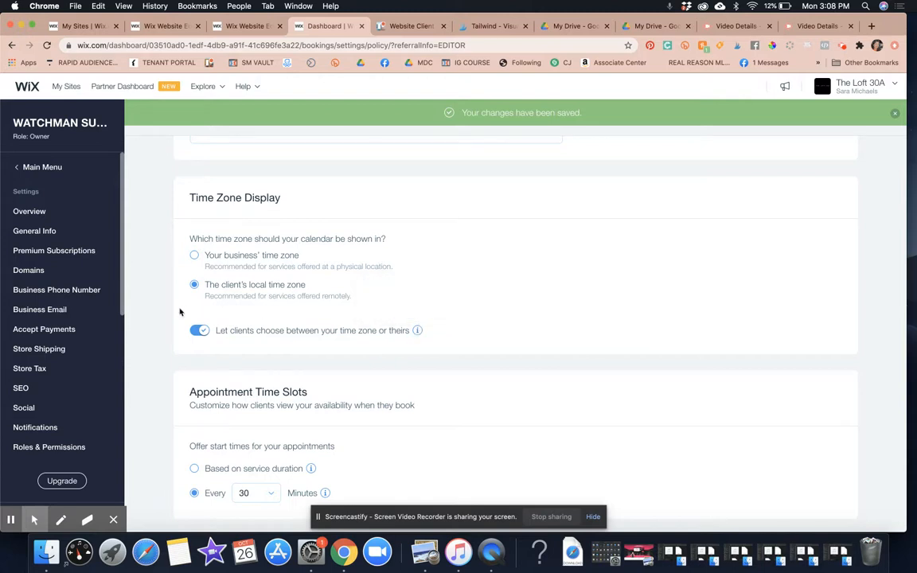
Step: Try offering appointment start times based on service duration, and return to start times every 30 minutes
scroll(368, 347, down, 3)
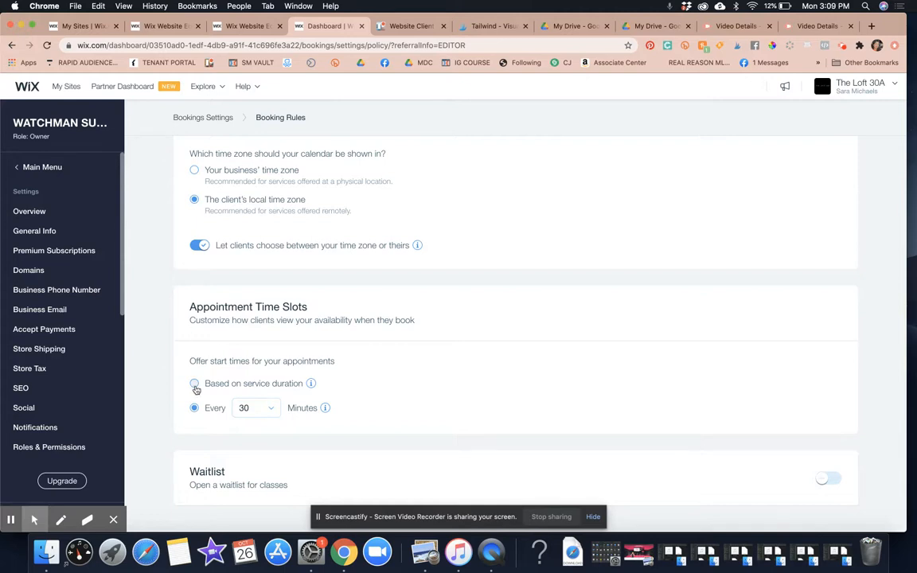
mouse_move(312, 385)
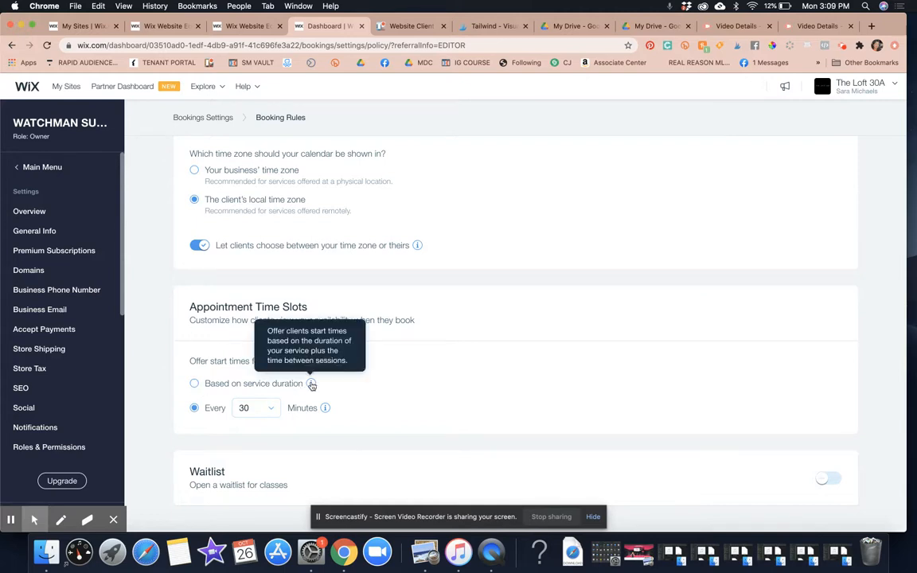
click(195, 385)
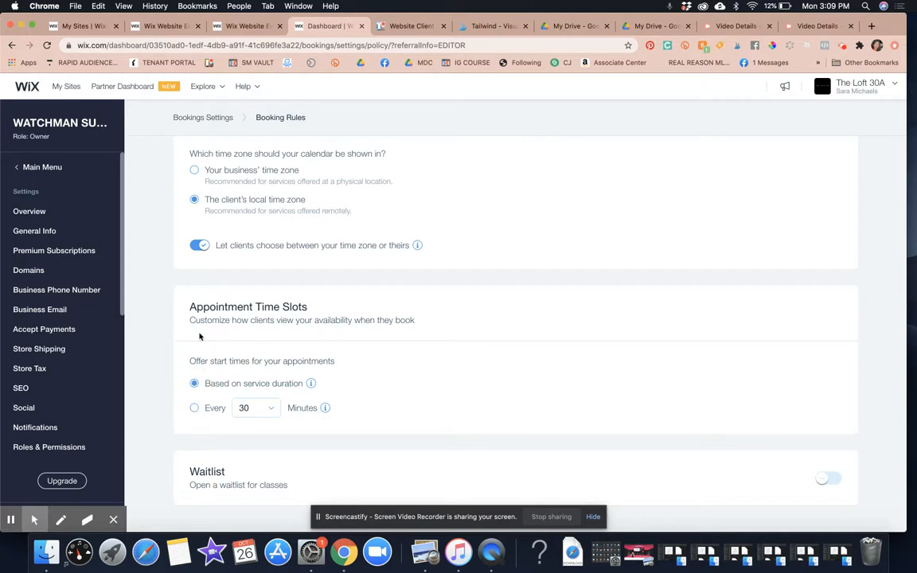
click(194, 409)
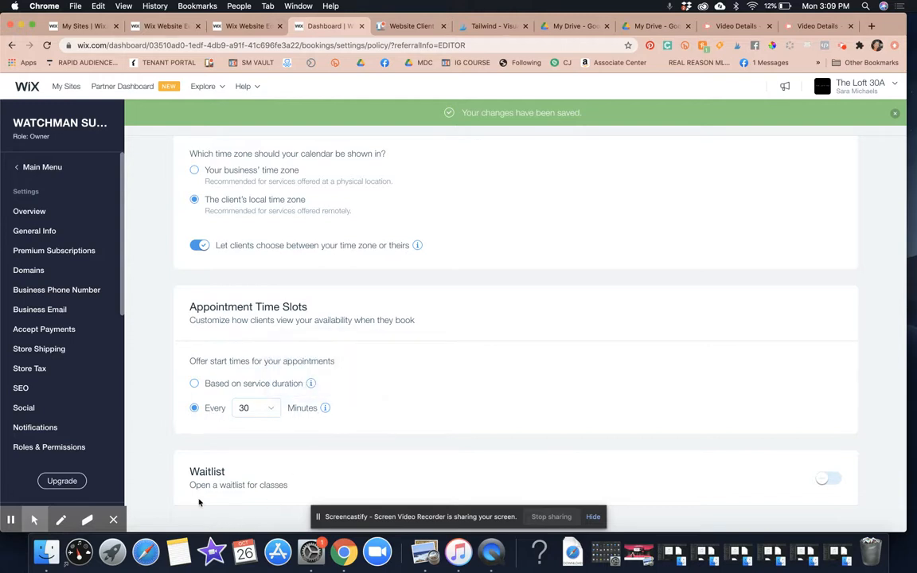
Step: Turn on the class Waitlist to review its mobile app notice and options, and turn it back off
click(826, 477)
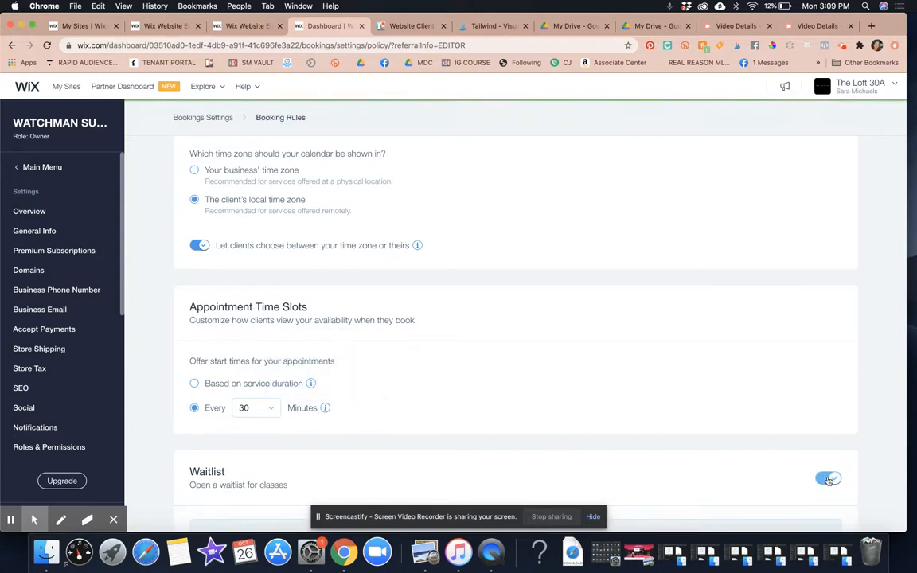
scroll(772, 350, down, 3)
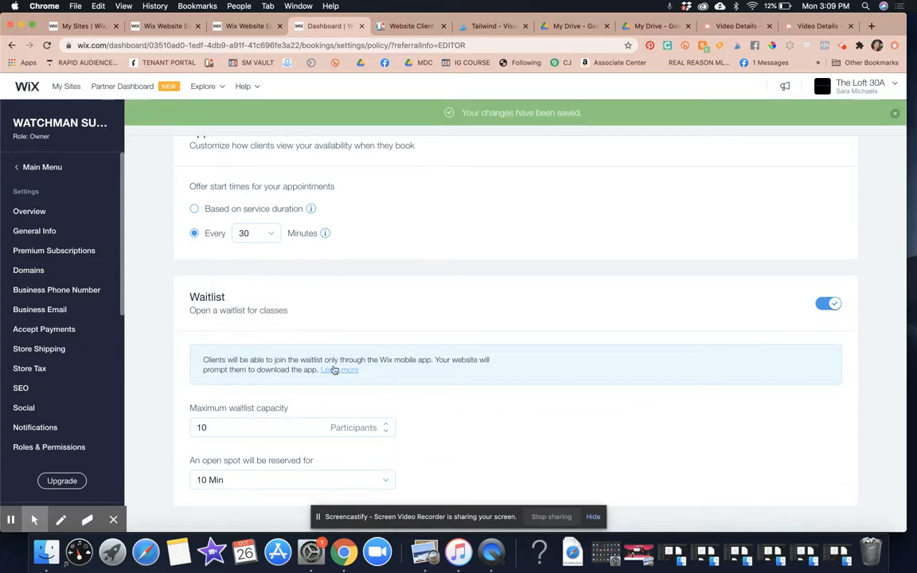
click(284, 358)
drag(287, 358, 432, 362)
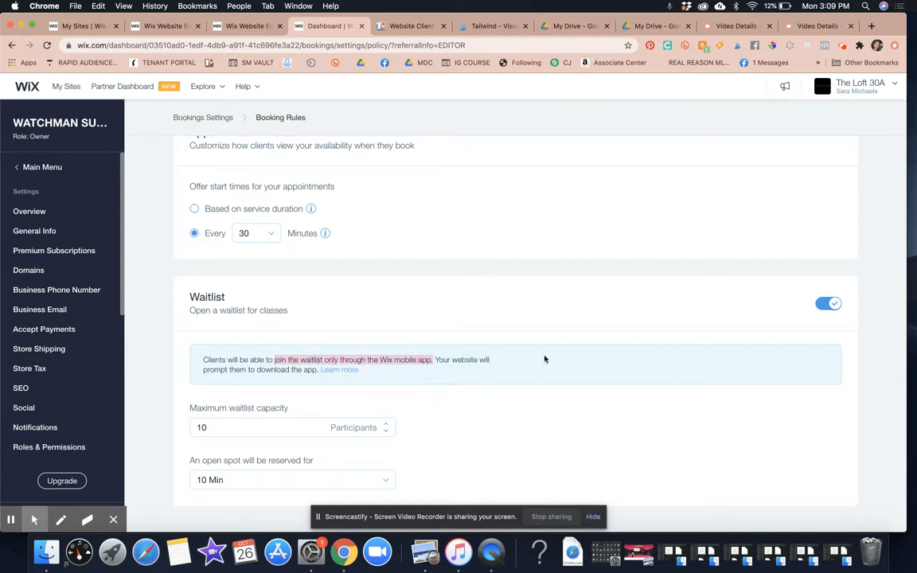
scroll(601, 374, up, 4)
scroll(601, 374, down, 4)
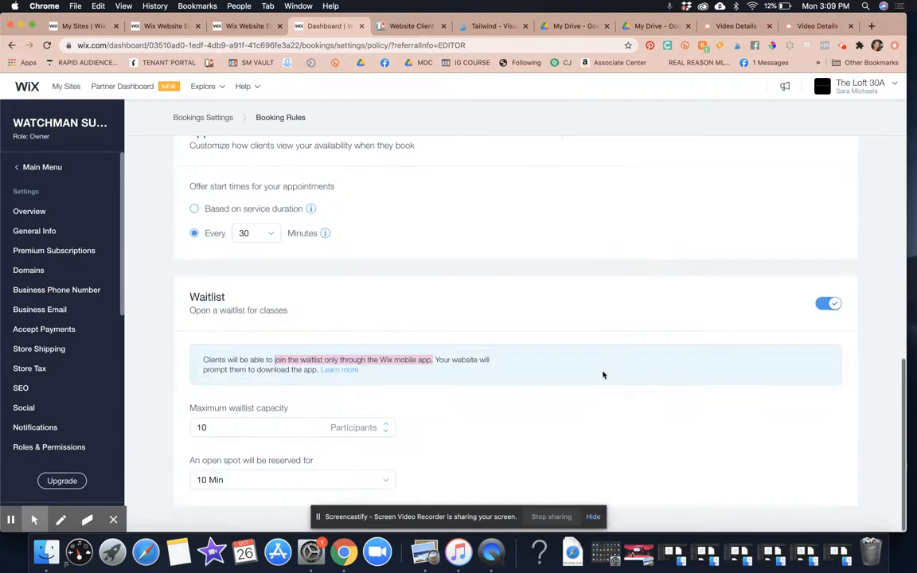
click(839, 306)
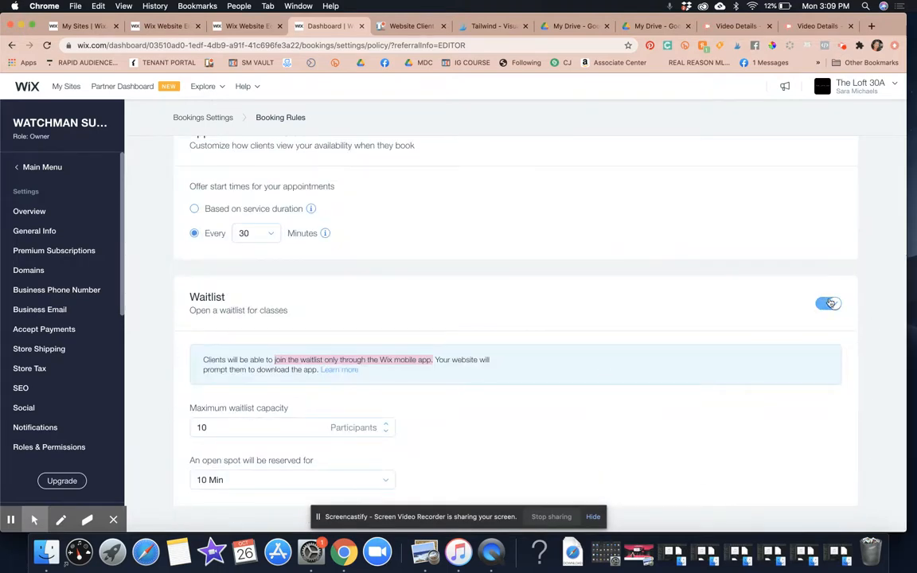
Step: Return from the booking rules to Booking Settings and open the Booking Form for editing
scroll(778, 280, up, 10)
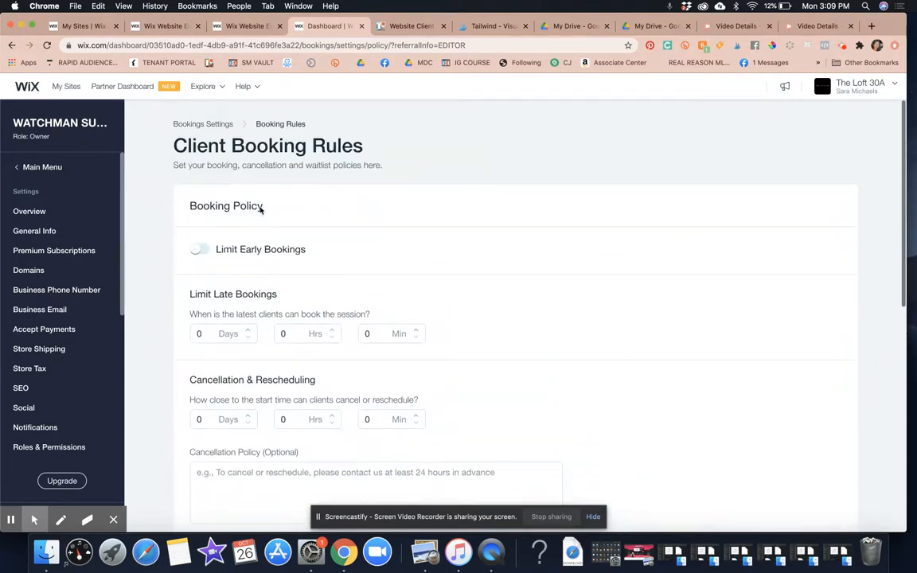
click(220, 125)
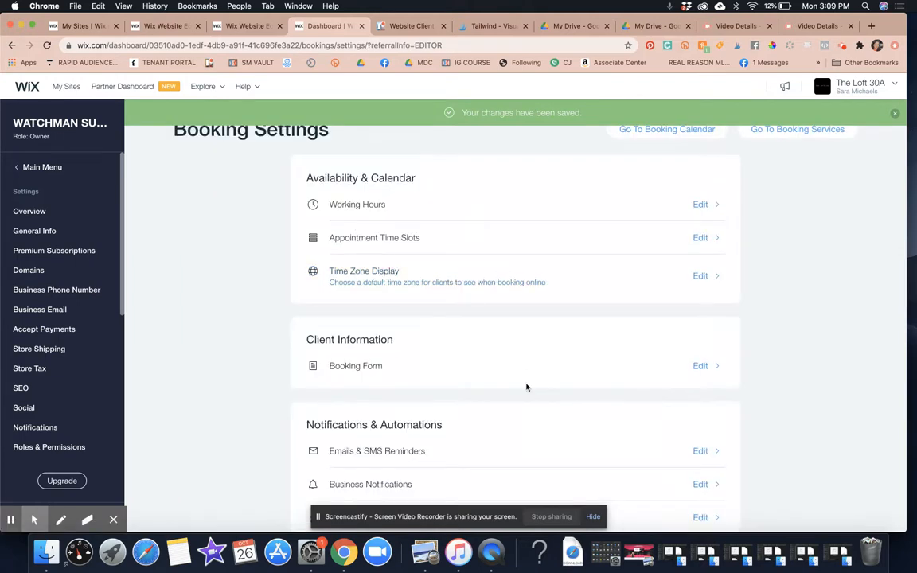
scroll(507, 380, down, 4)
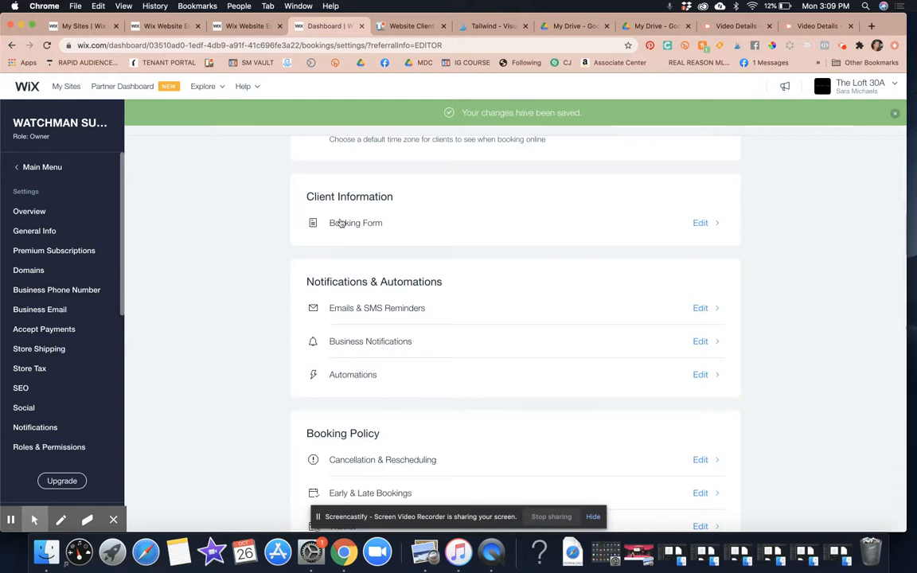
click(701, 224)
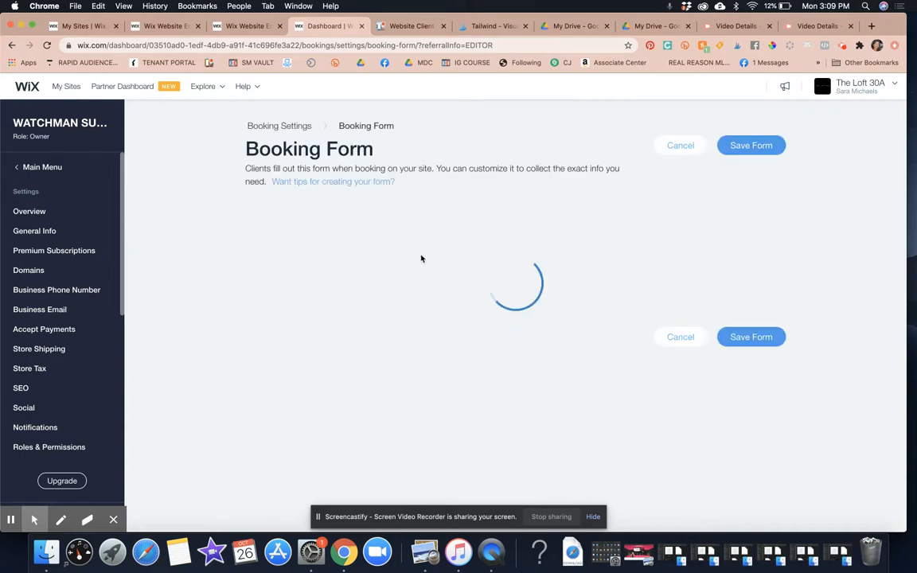
Step: Examine the Booking Form's title, form fields, custom field option, and the form buttons down to Request to Book
scroll(549, 329, down, 4)
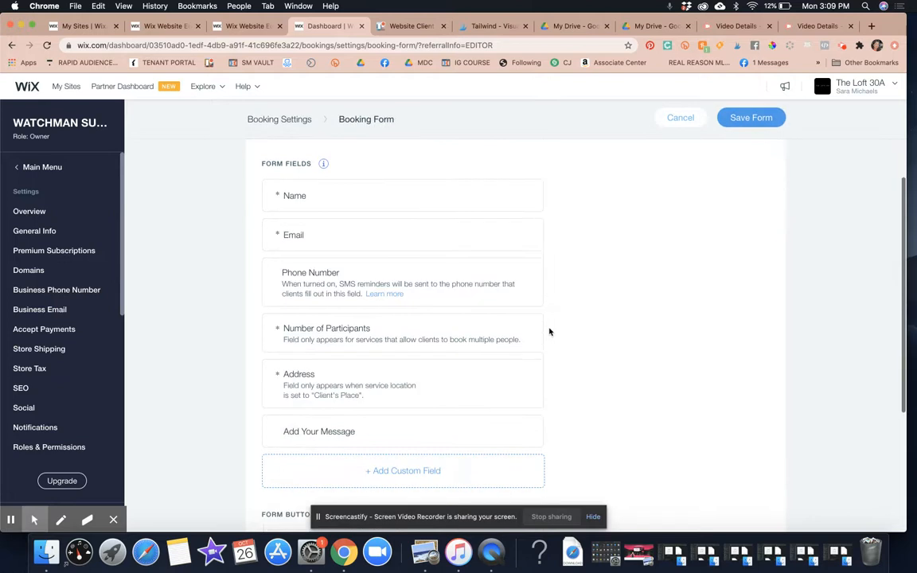
scroll(323, 398, down, 3)
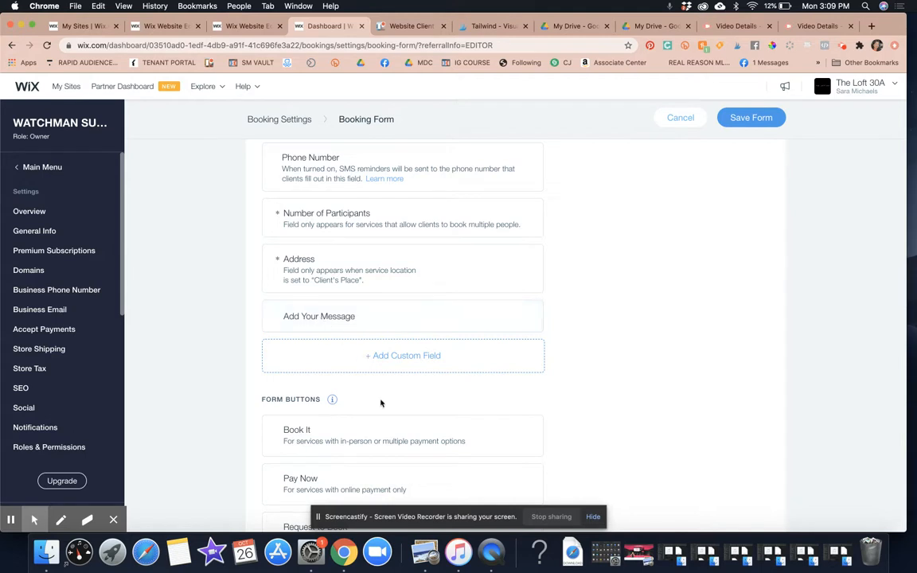
scroll(378, 394, down, 3)
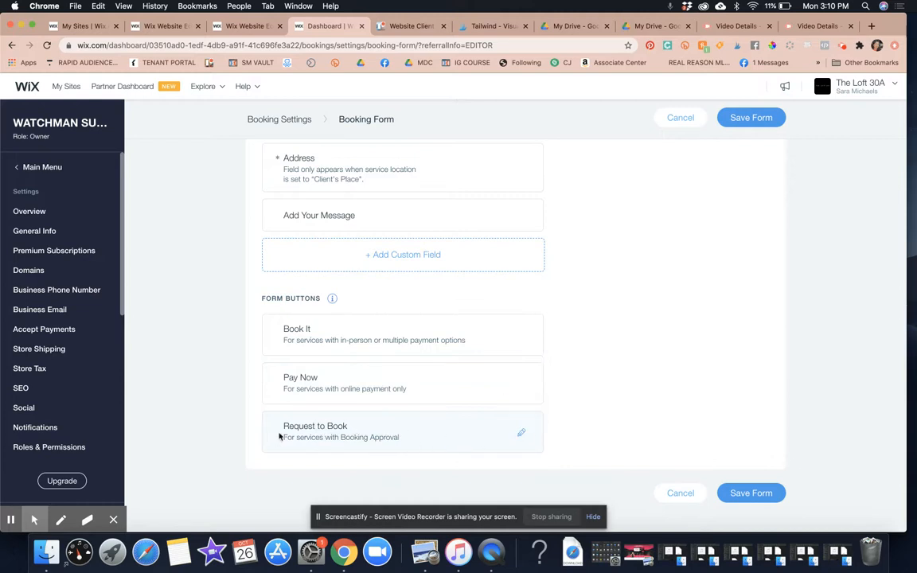
drag(398, 440, 323, 446)
click(636, 332)
scroll(620, 322, up, 10)
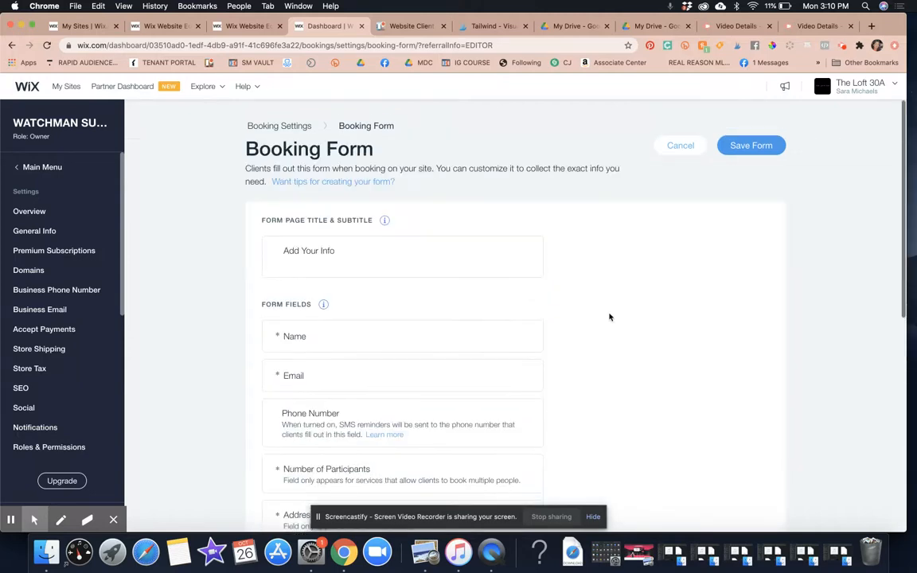
Step: Open Emails & SMS Reminders from Booking Settings and turn on SMS Reminders (Beta)
click(298, 126)
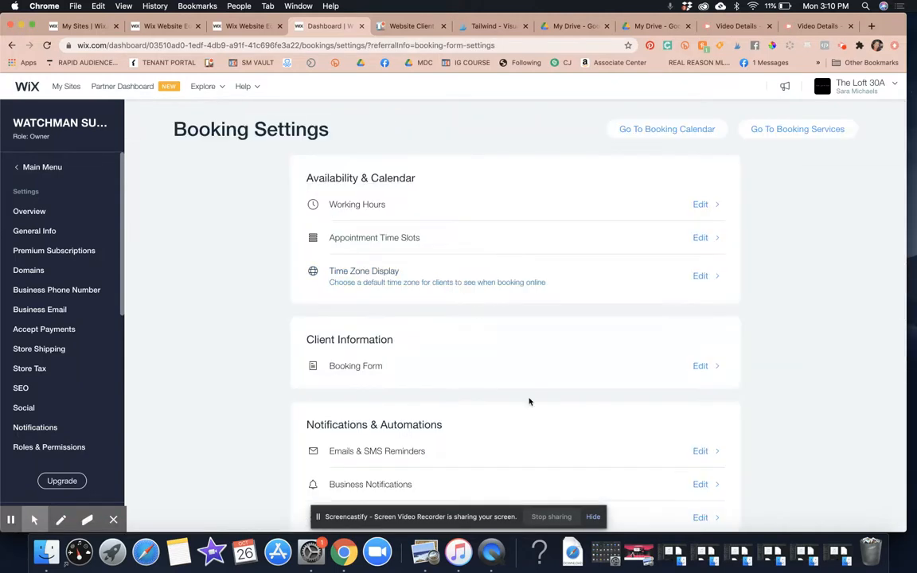
scroll(528, 399, down, 4)
scroll(530, 401, down, 2)
scroll(358, 183, up, 1)
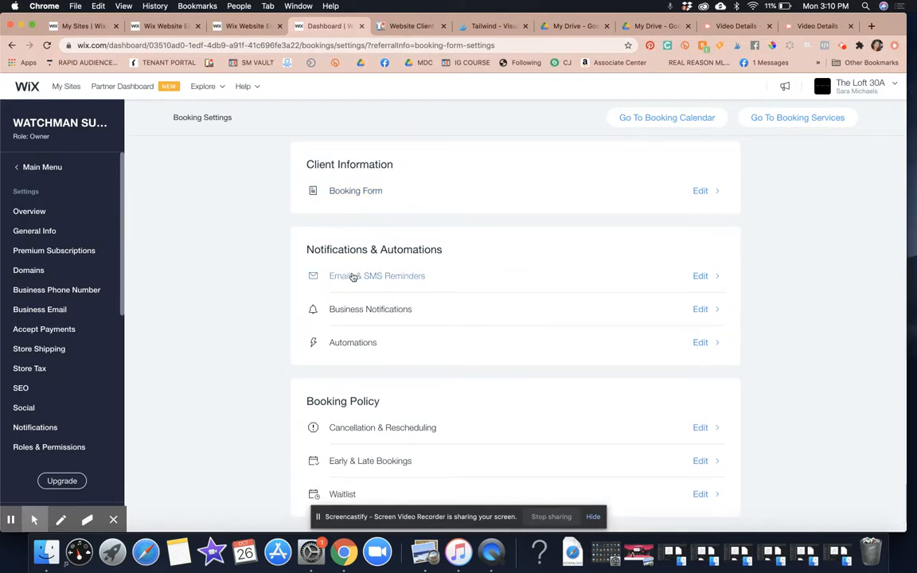
click(422, 277)
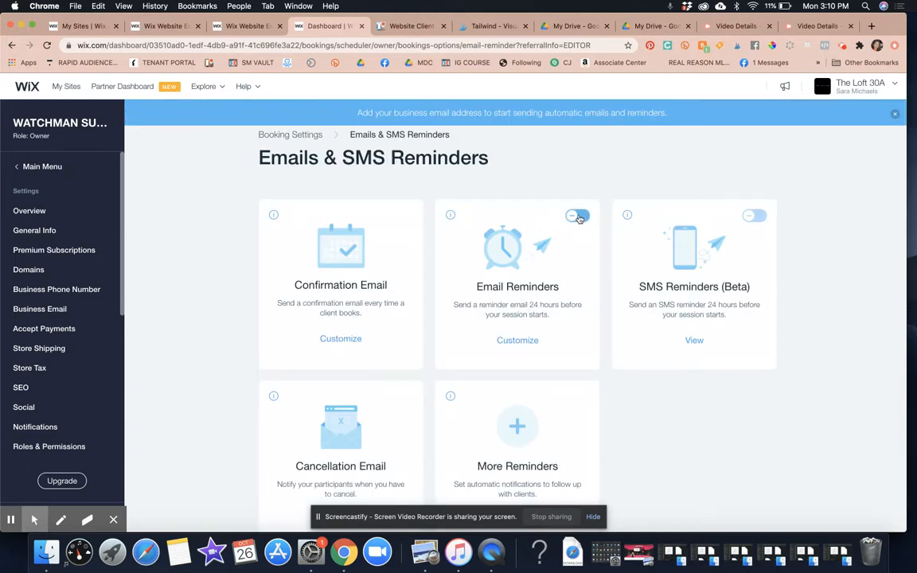
click(754, 217)
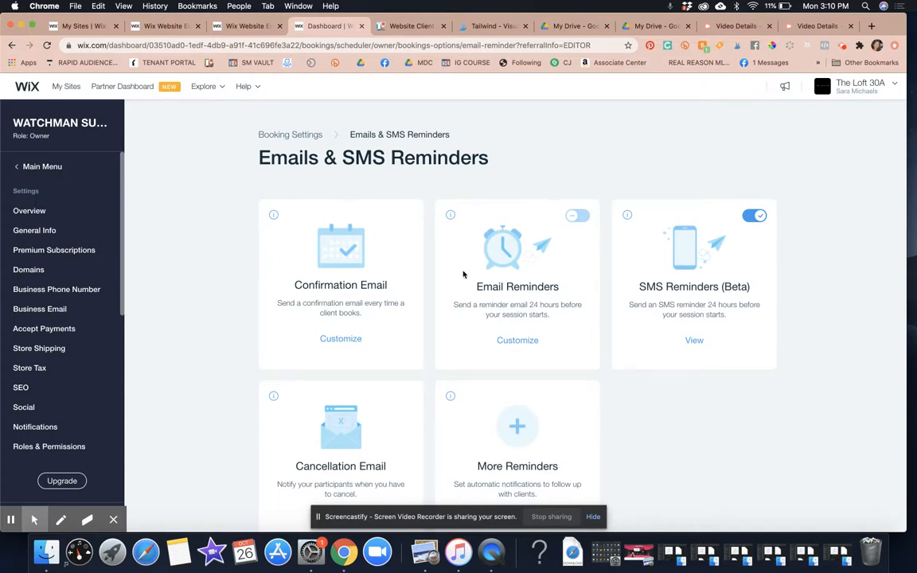
scroll(548, 301, down, 1)
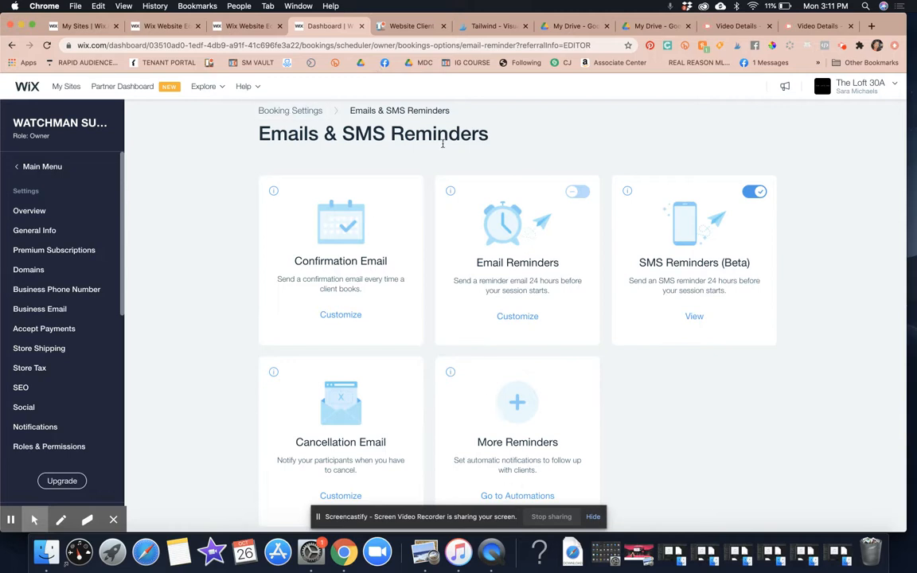
Step: Return to Booking Settings and open Business Notifications for editing
click(296, 112)
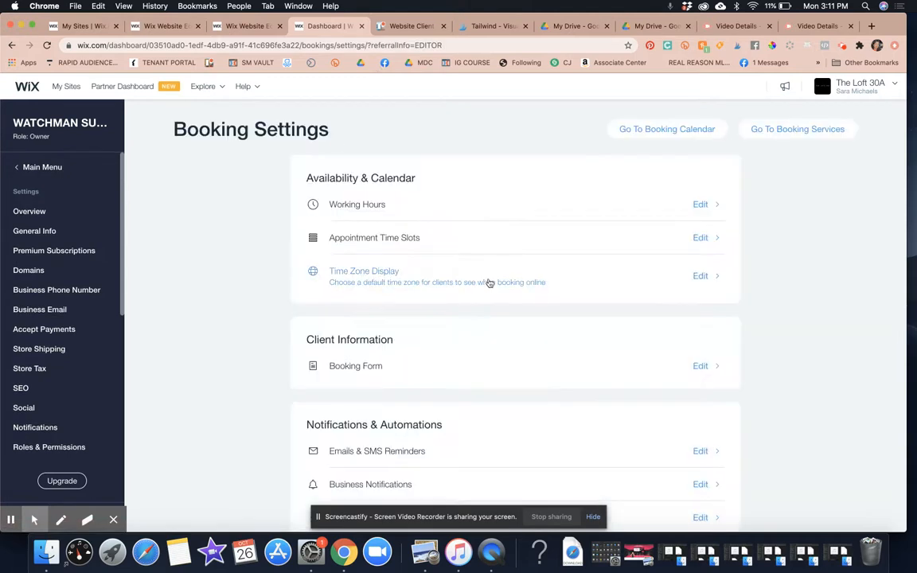
scroll(549, 393, down, 5)
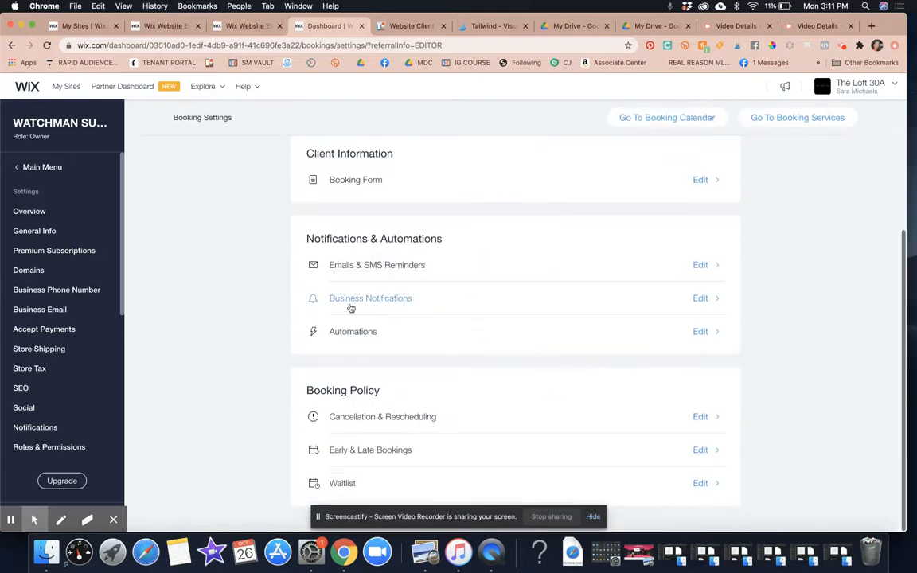
click(704, 299)
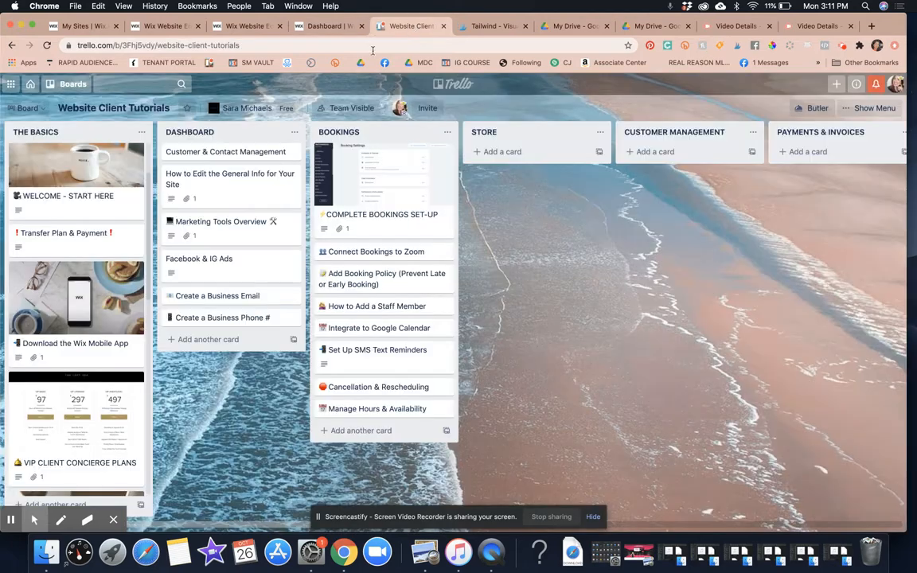
Step: Switch to the Website Client Tutorials board in Trello
click(410, 26)
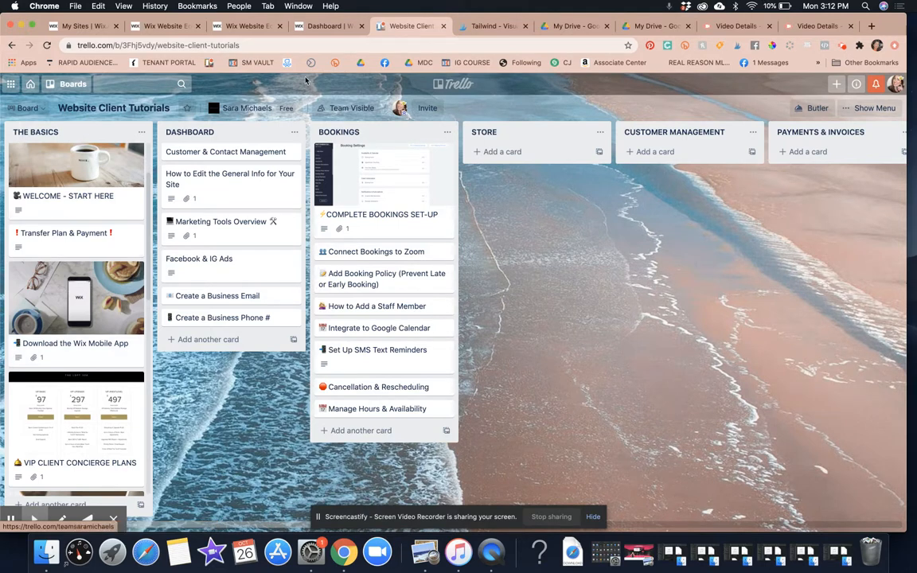
Step: Switch back to the Wix dashboard and save the Business Notifications with email notification for every new booking turned on
click(314, 25)
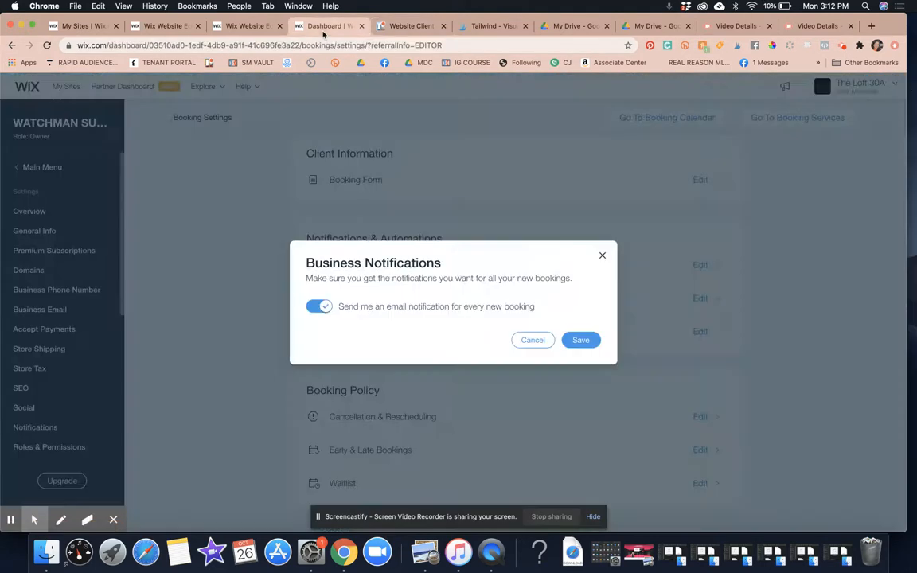
click(581, 339)
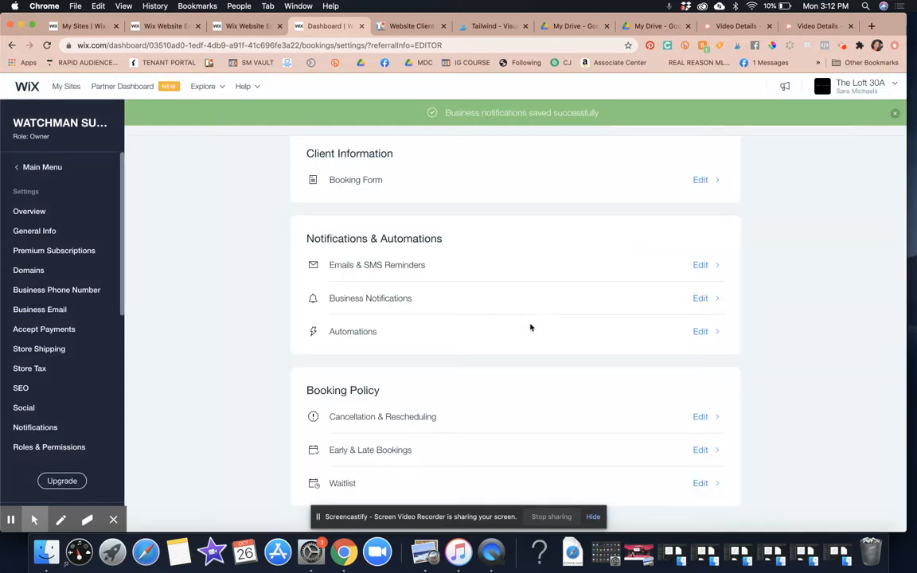
Step: Open Automations from Booking Settings, return to Booking Settings, and review its sections down to Booking Policy
click(701, 332)
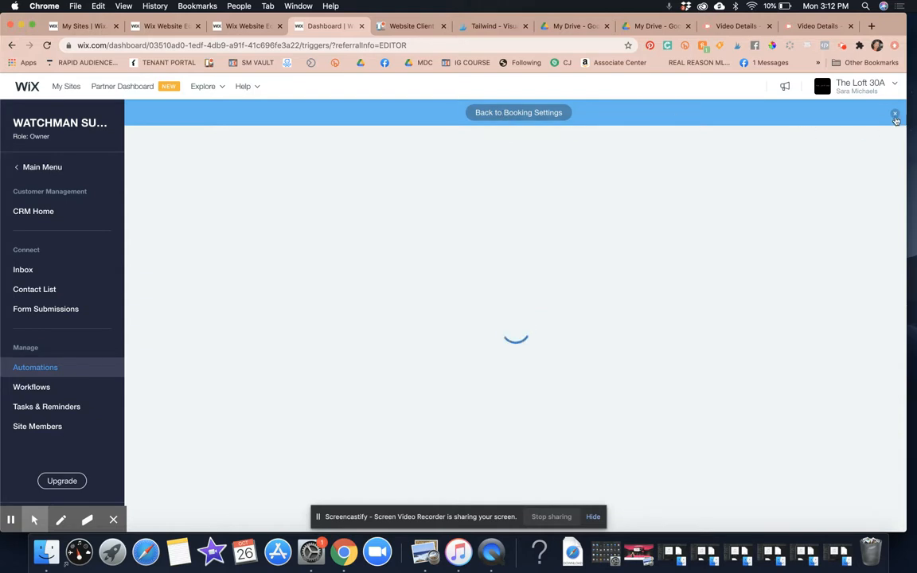
click(525, 114)
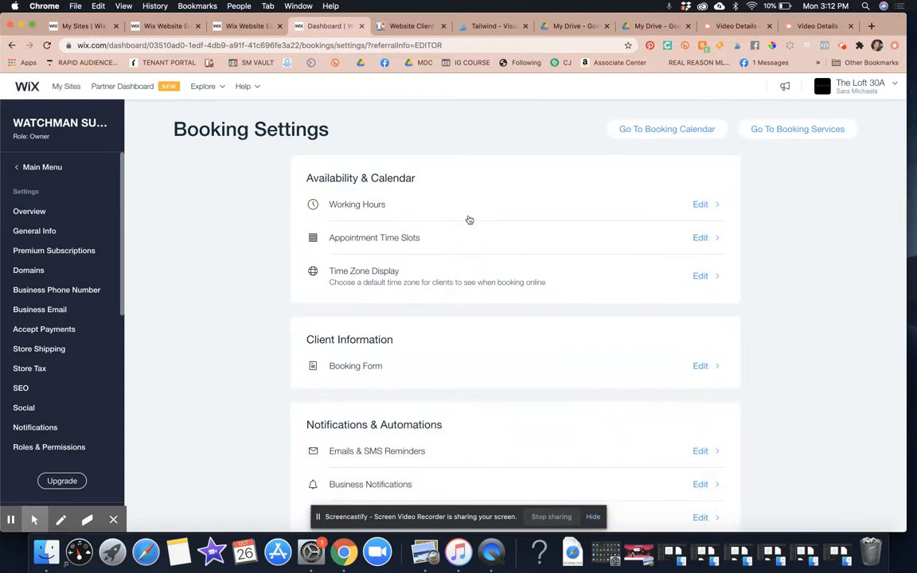
scroll(525, 342, down, 5)
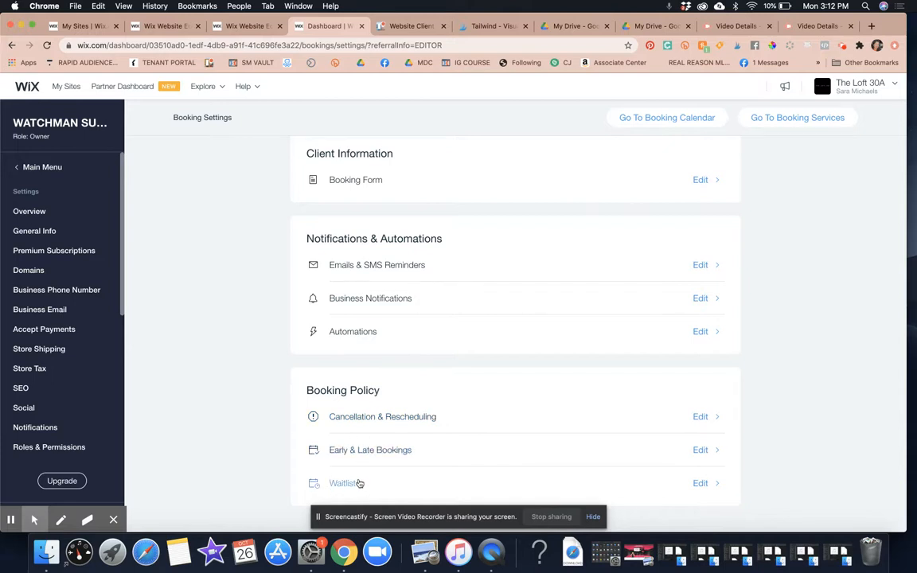
scroll(459, 246, up, 5)
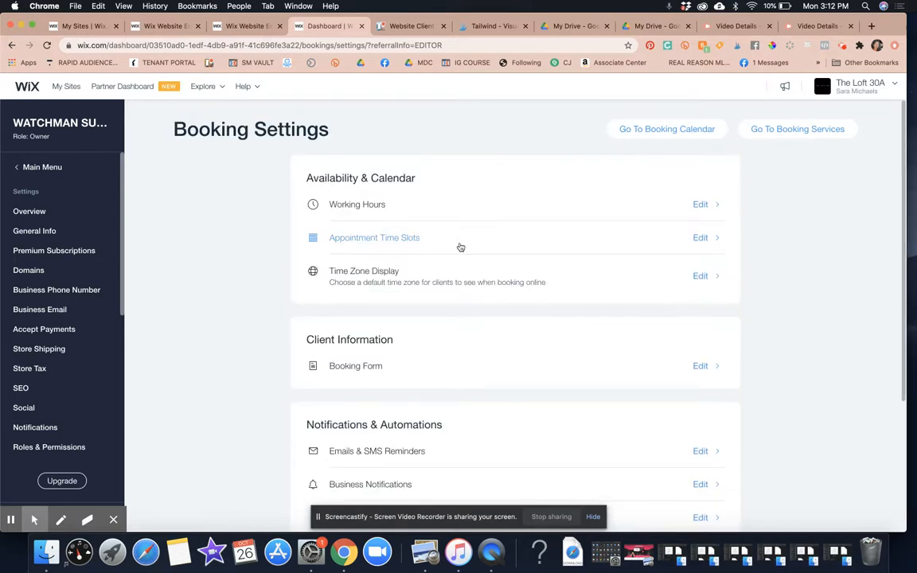
Step: Open the Where To Start service from Booking Services and remove Staff Member #1 from the staff who can provide it
click(769, 133)
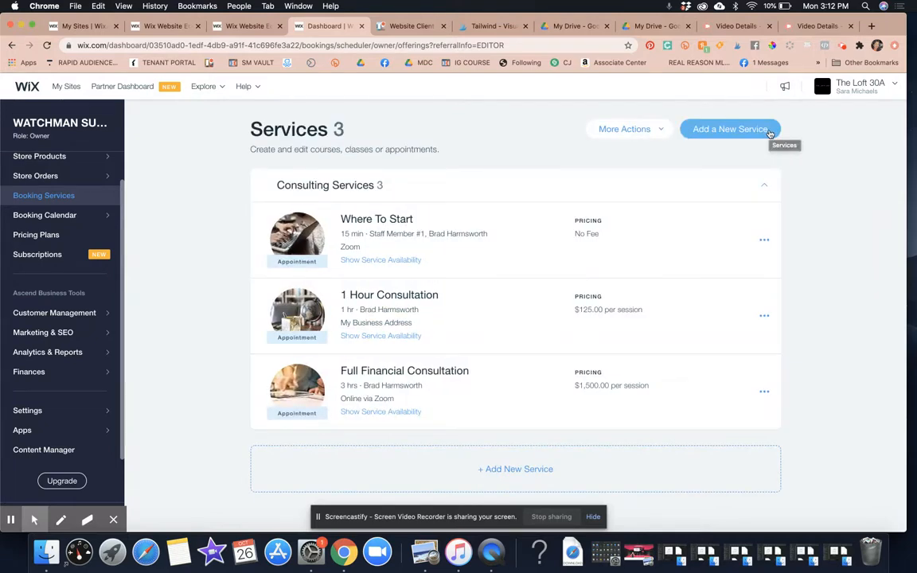
click(420, 227)
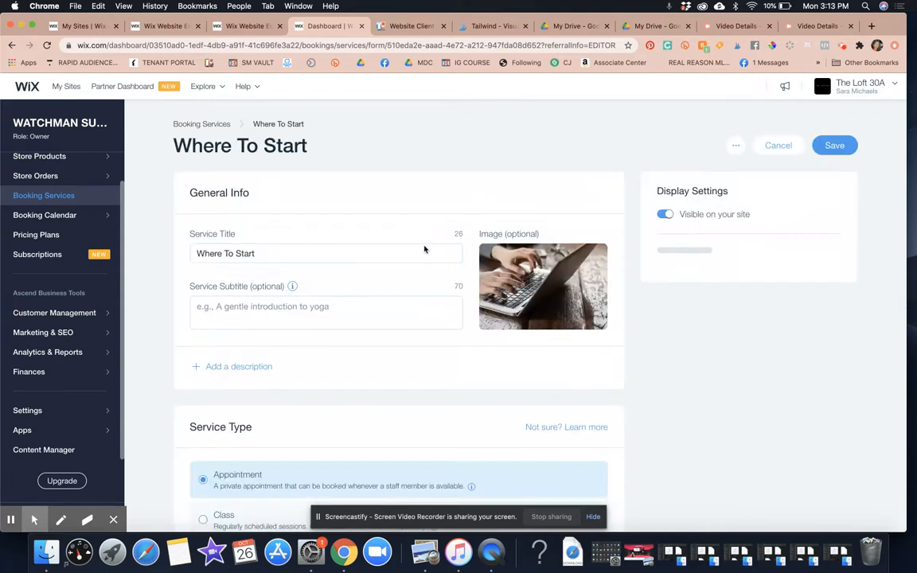
scroll(430, 385, down, 1)
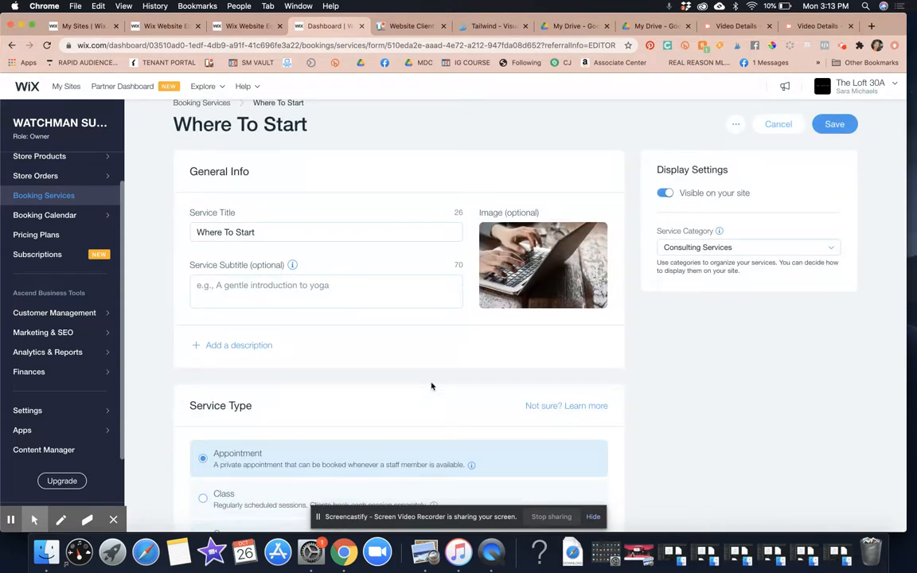
scroll(431, 386, down, 3)
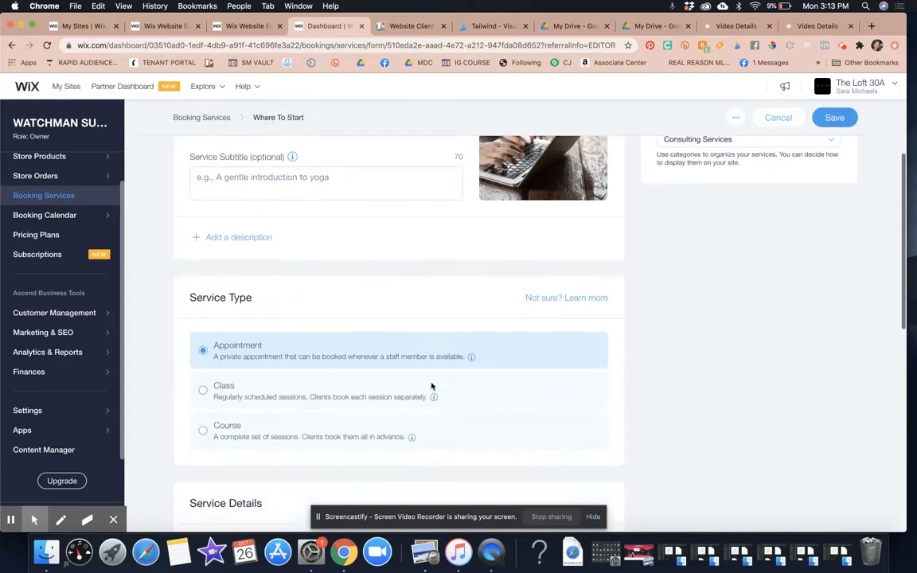
scroll(431, 384, up, 4)
scroll(274, 370, down, 10)
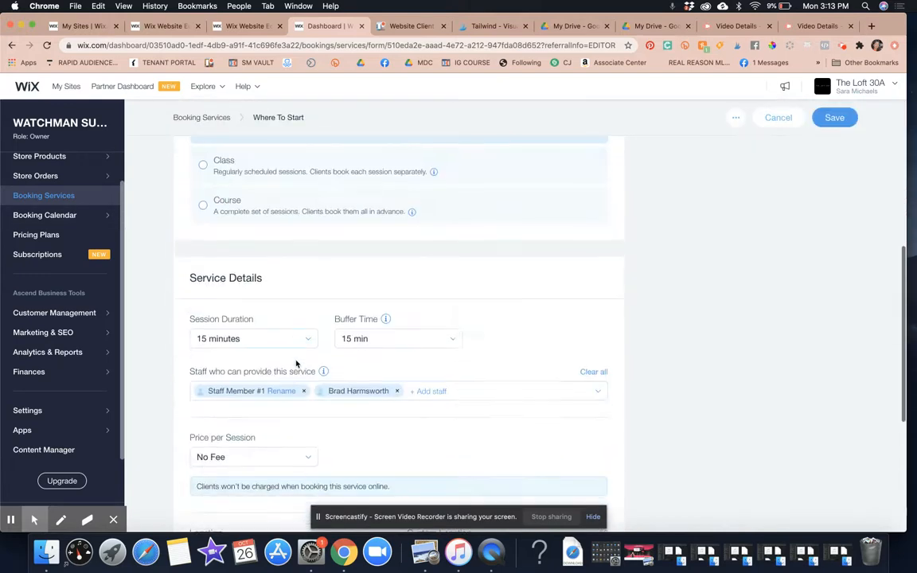
scroll(299, 368, down, 2)
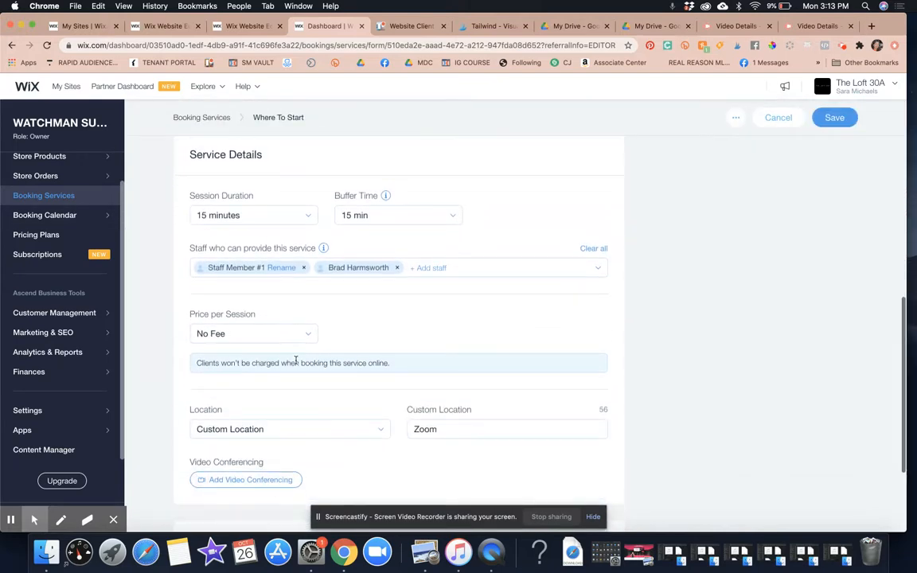
click(303, 268)
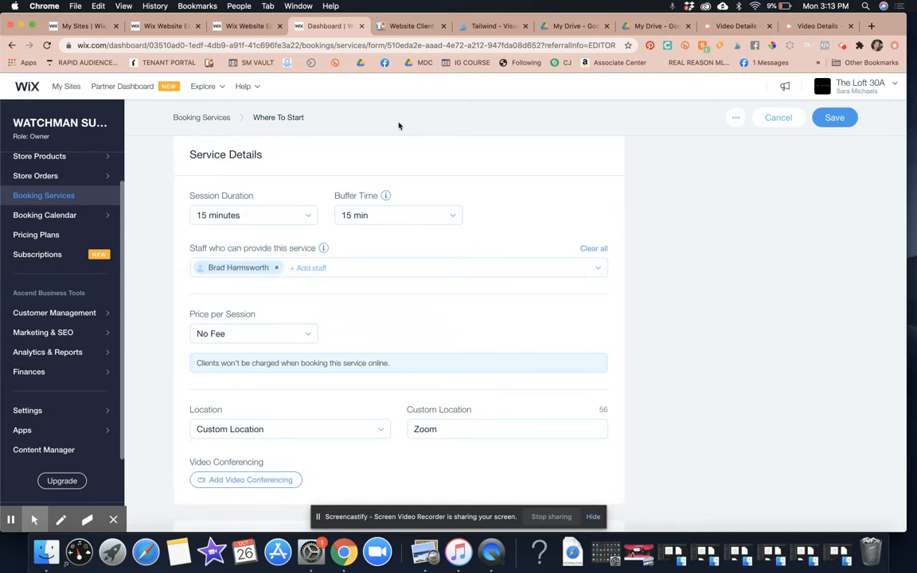
Step: Examine the Where To Start service's pricing, location, general info, service category, and service type
scroll(396, 344, down, 3)
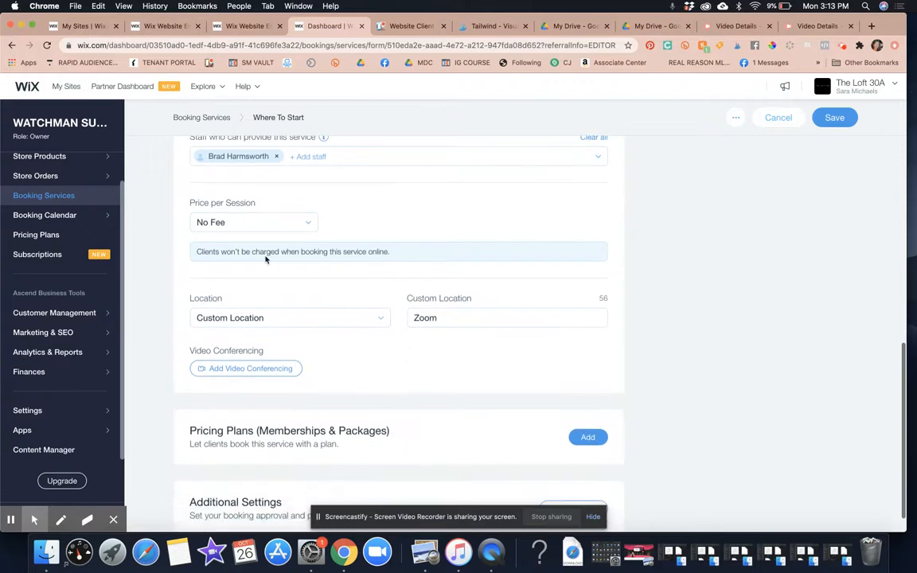
scroll(430, 262, down, 1)
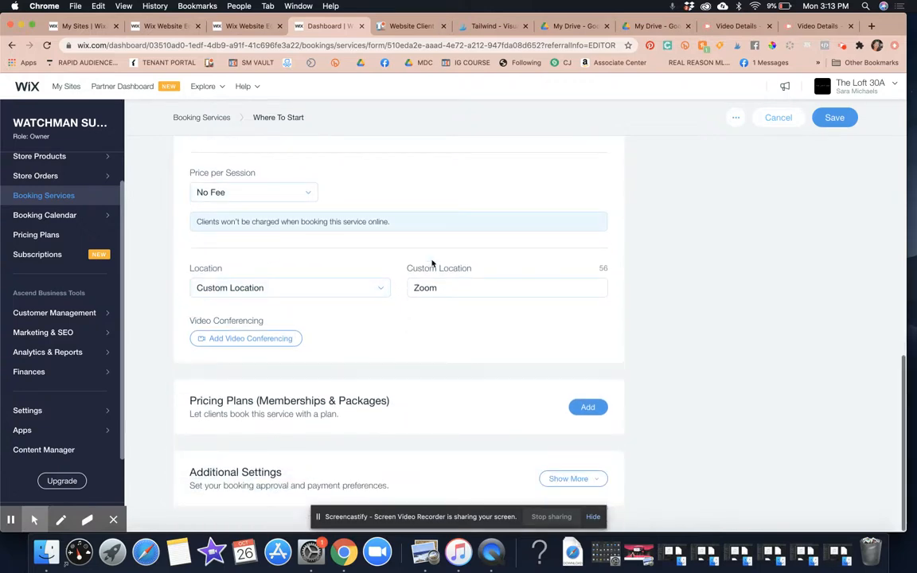
scroll(430, 262, up, 6)
scroll(432, 262, up, 2)
scroll(433, 263, down, 2)
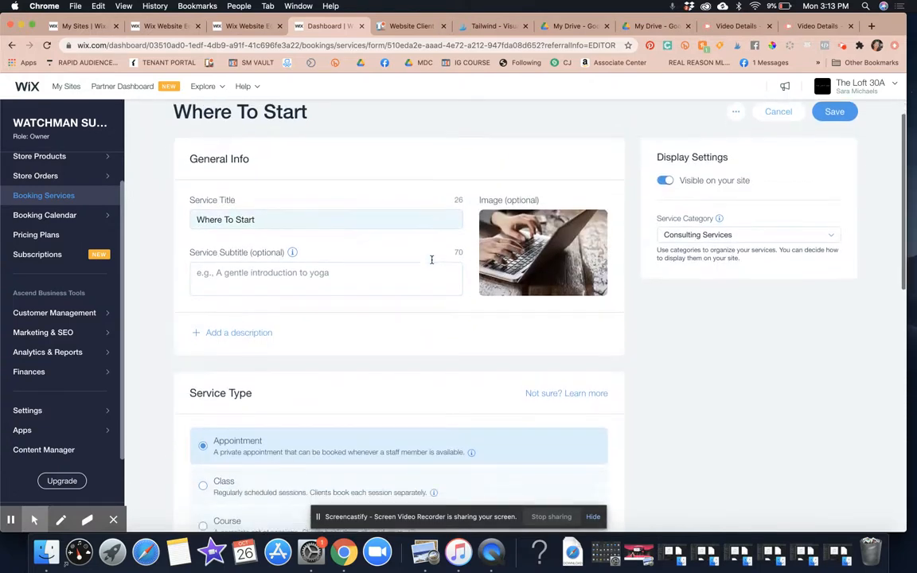
scroll(431, 260, up, 1)
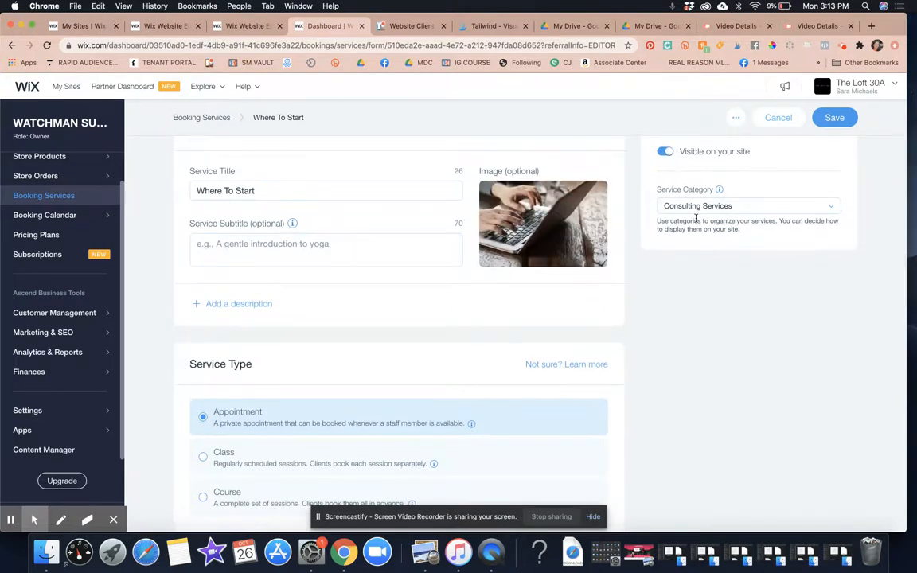
scroll(474, 351, down, 10)
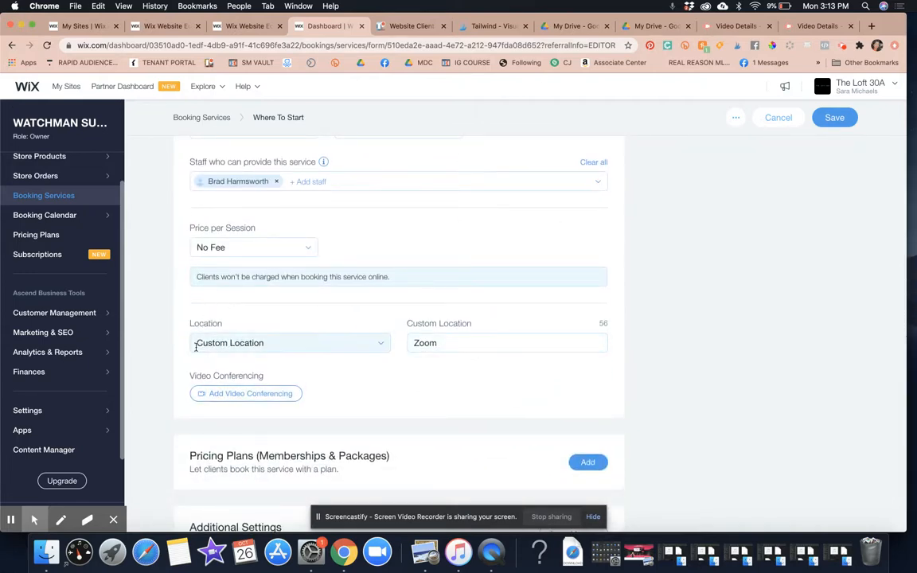
Step: Check the service's location choices, reselect Custom Location, and open the Add Video Conferencing option, dismissing it without saving
click(230, 344)
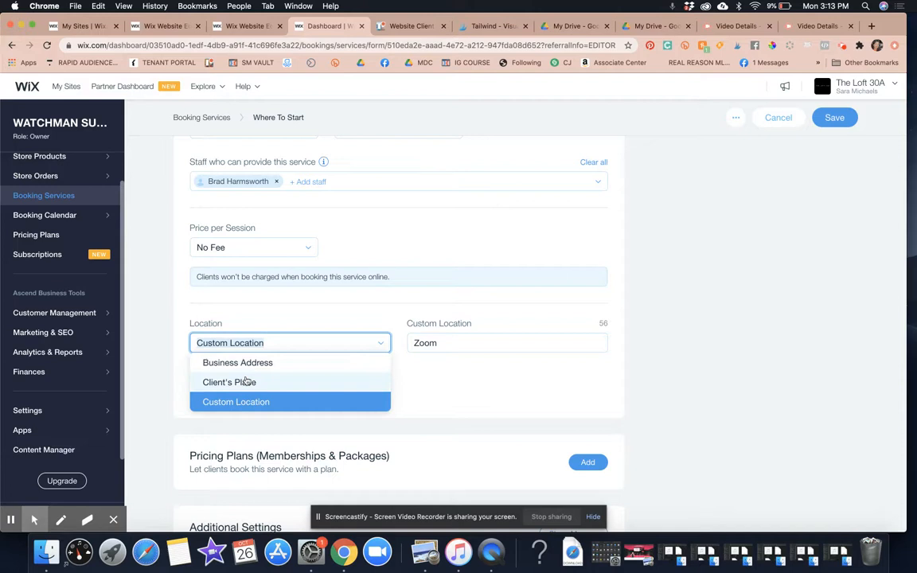
click(235, 401)
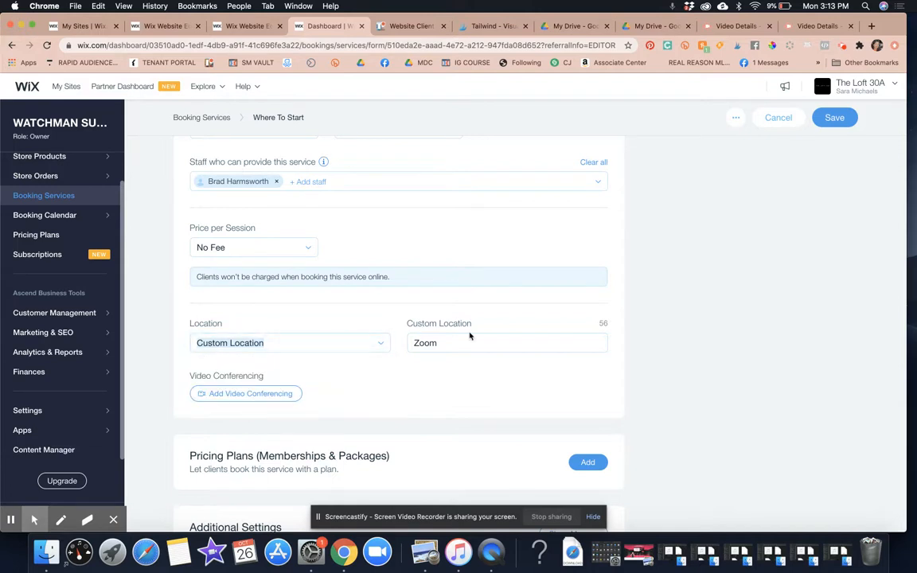
click(488, 344)
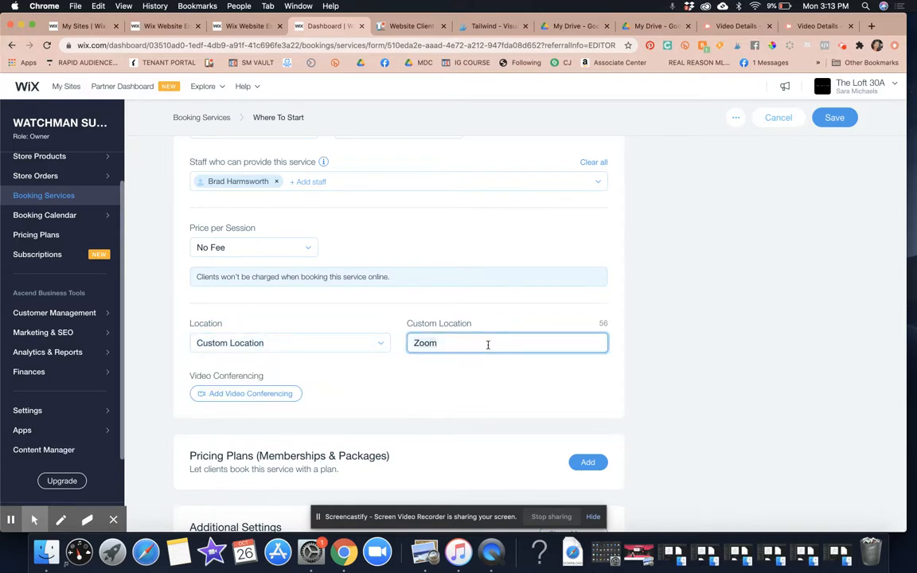
click(466, 313)
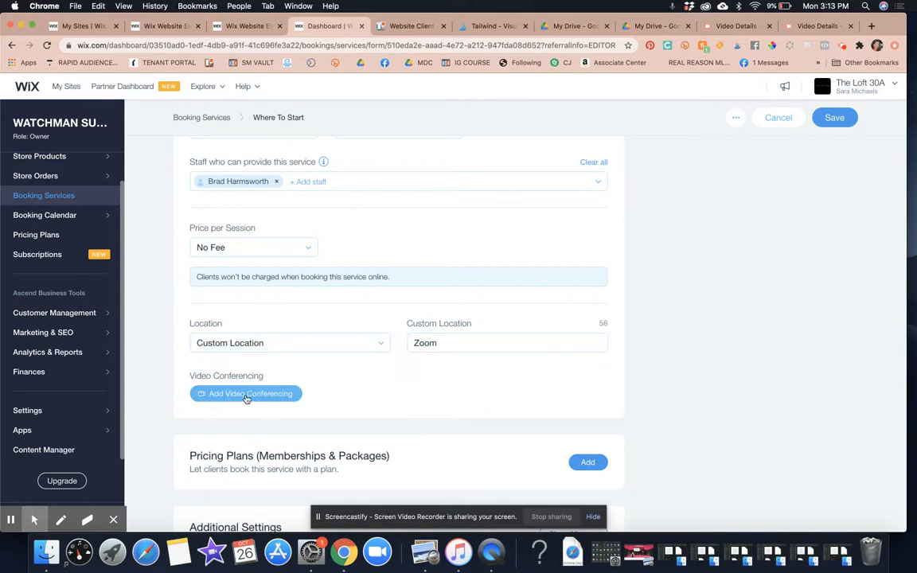
click(247, 395)
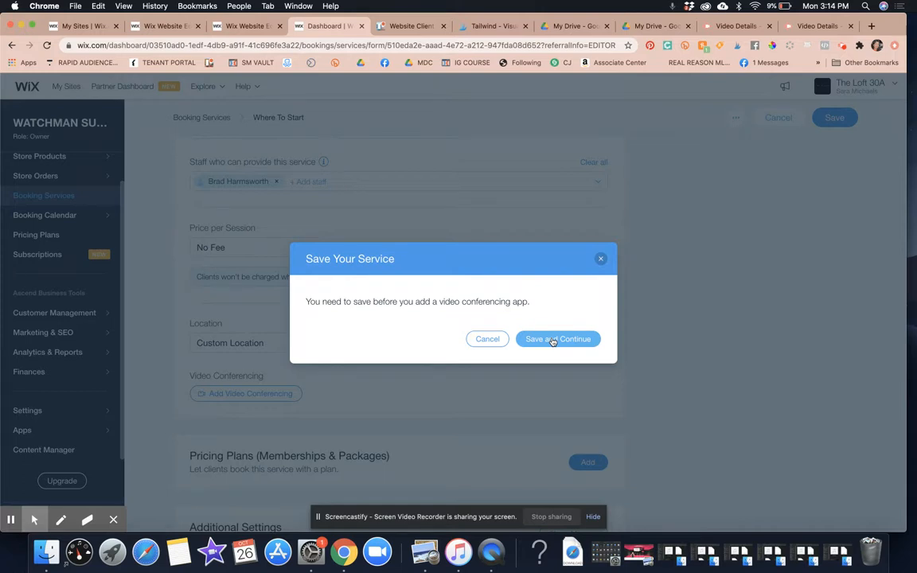
click(601, 260)
Step: Expand the service's Additional Settings and review the Online Booking Preferences and Booking Form options
scroll(632, 297, down, 1)
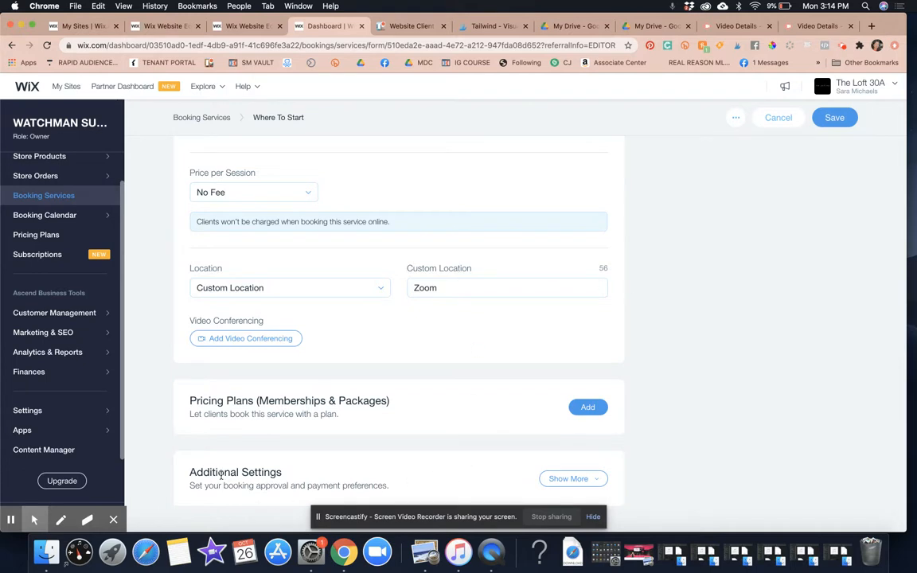
click(584, 482)
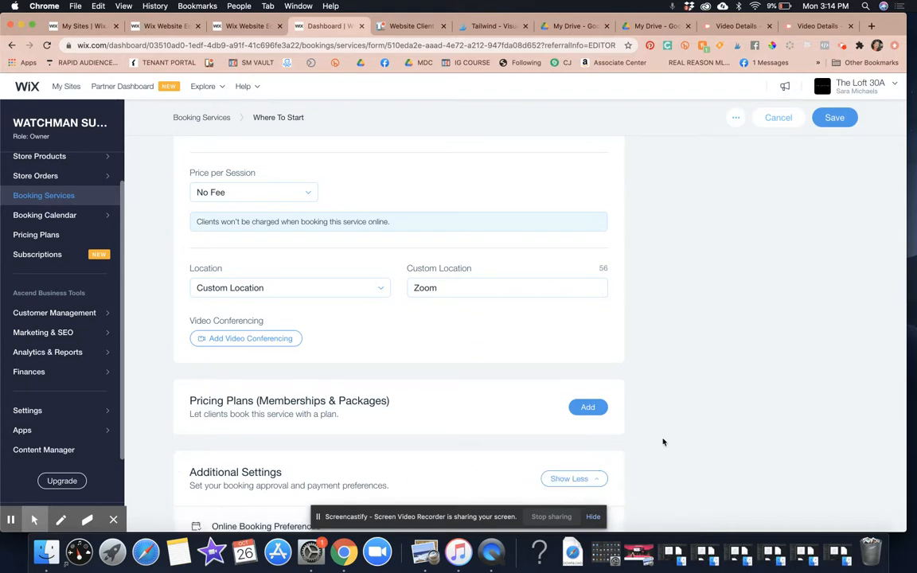
scroll(661, 440, down, 3)
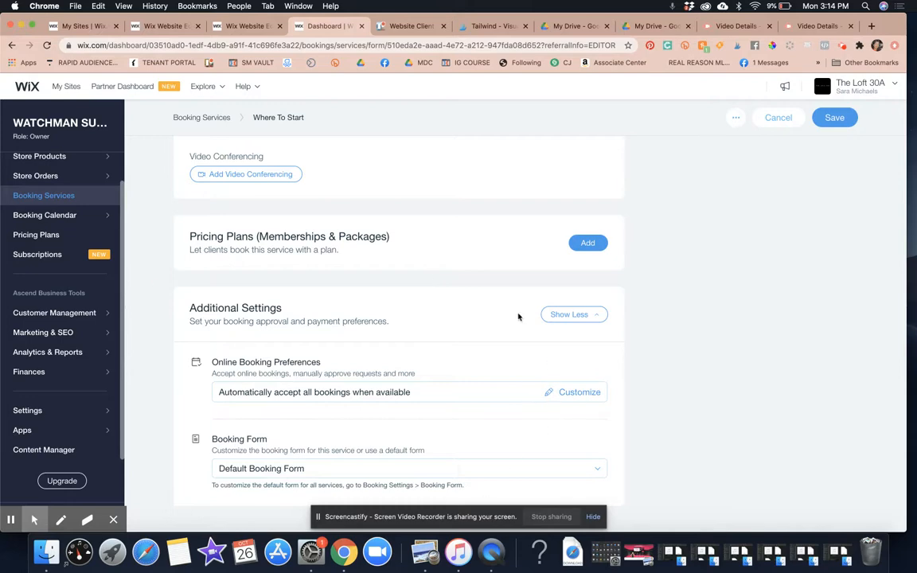
Step: Return to the start of the service form and switch to the Website Client Tutorials board in Trello
scroll(423, 266, up, 10)
scroll(424, 265, up, 3)
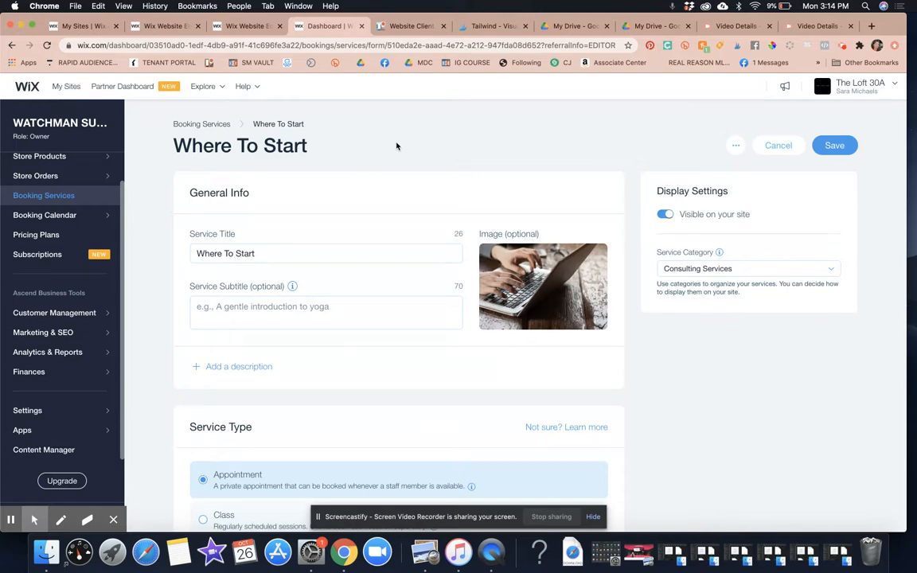
click(380, 27)
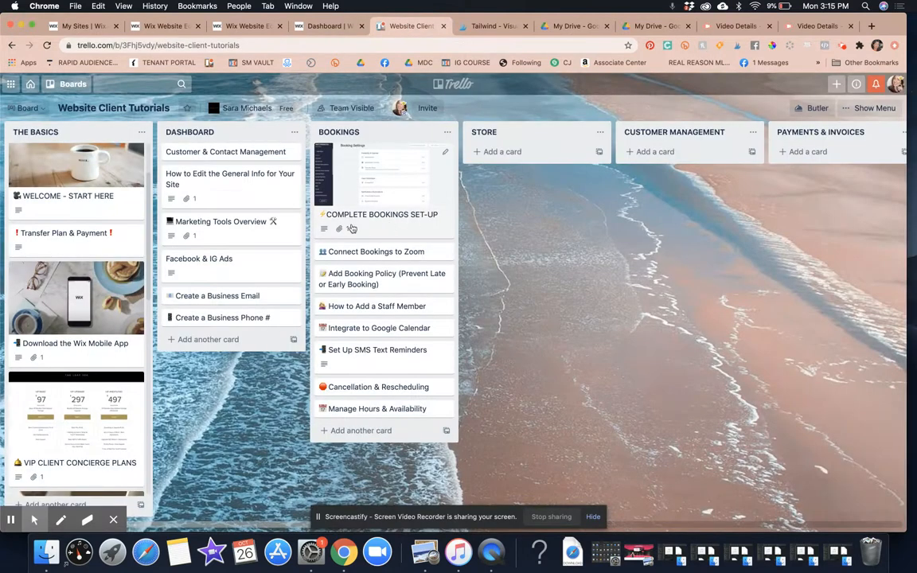